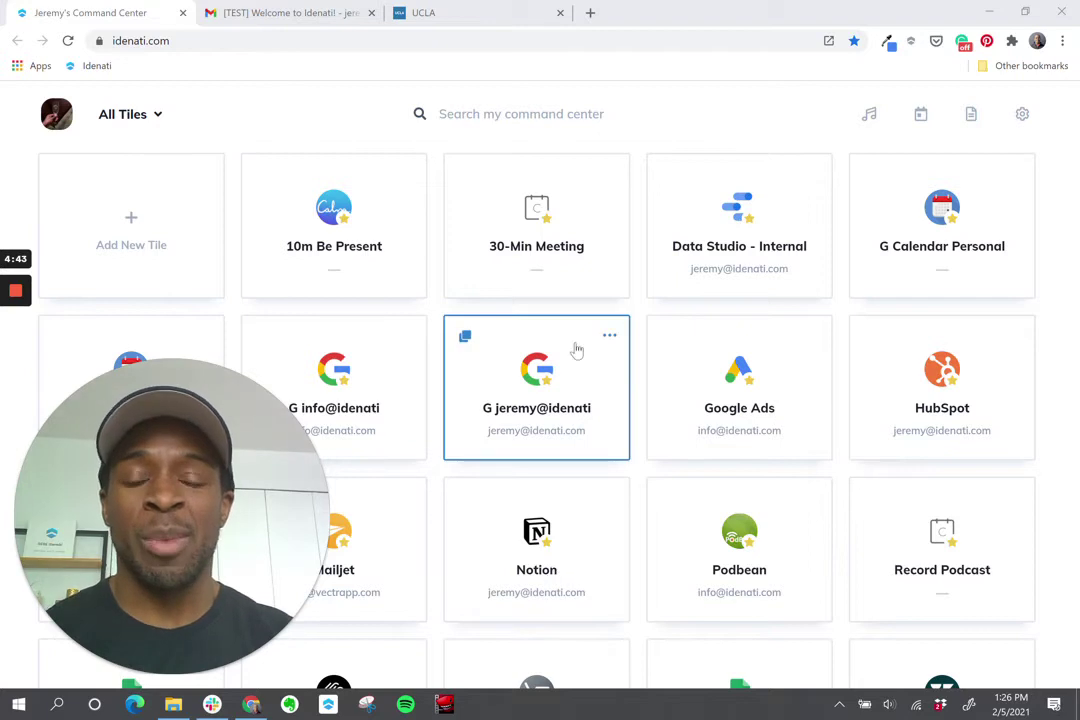
Open the onboarding template from the welcome email in Gmail and unlock the tiles with the secret phrase
left_click(322, 15)
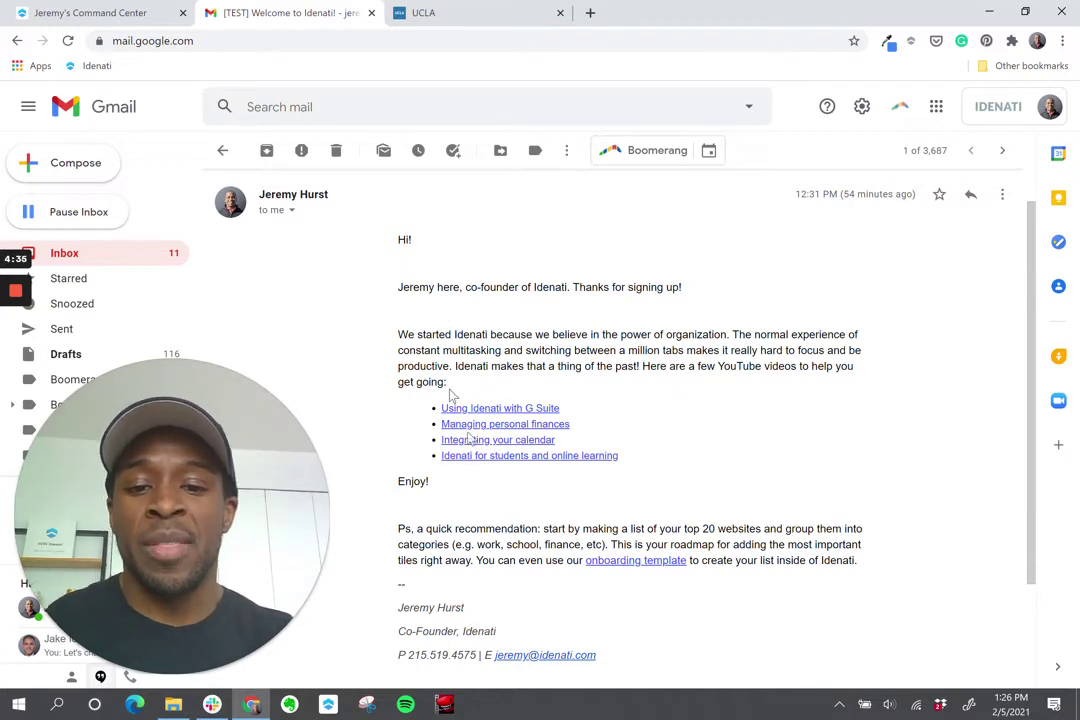
left_click(624, 561)
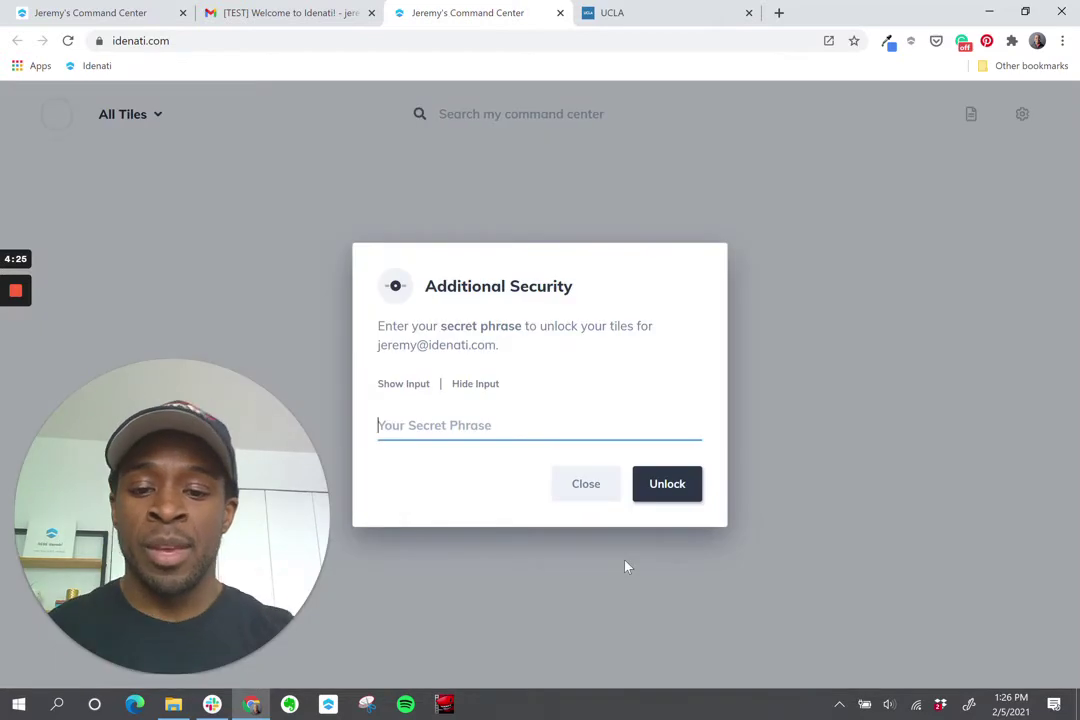
type("••••••")
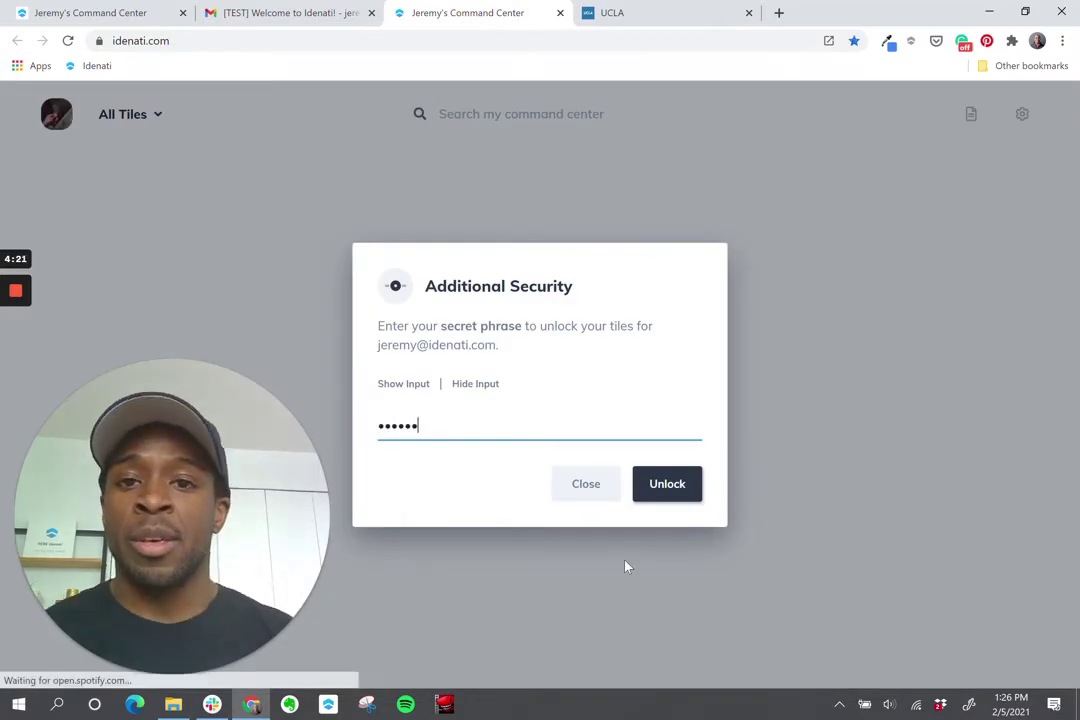
key("Return")
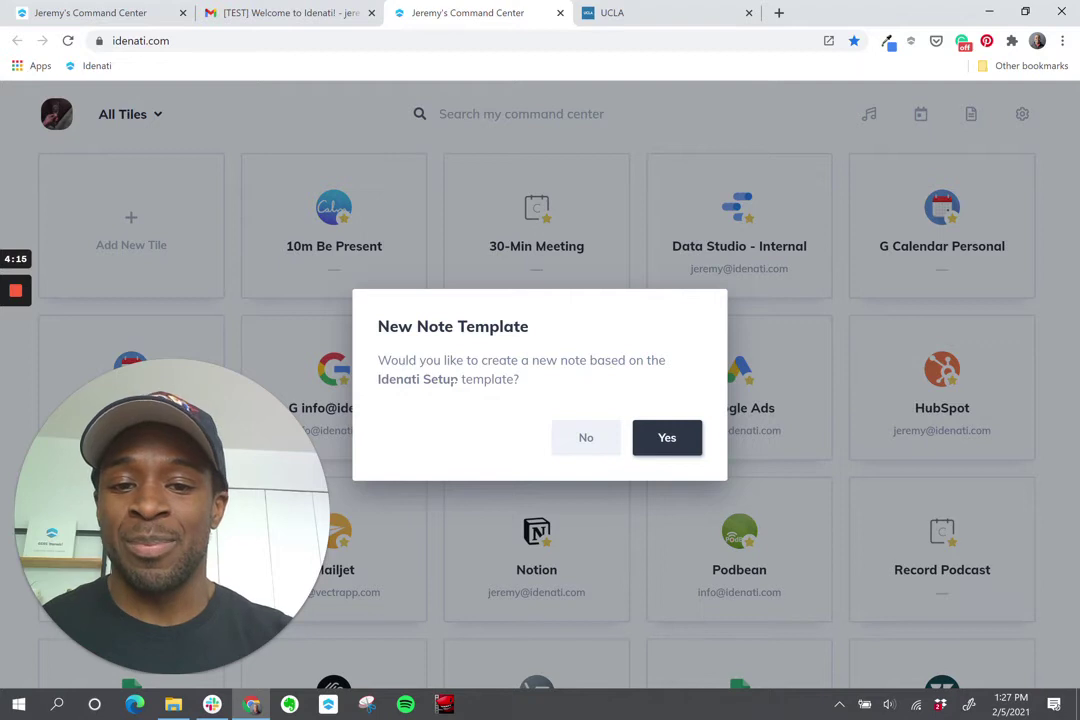
Create a new note based on the Idenati Setup template and look through its category list
left_click(663, 438)
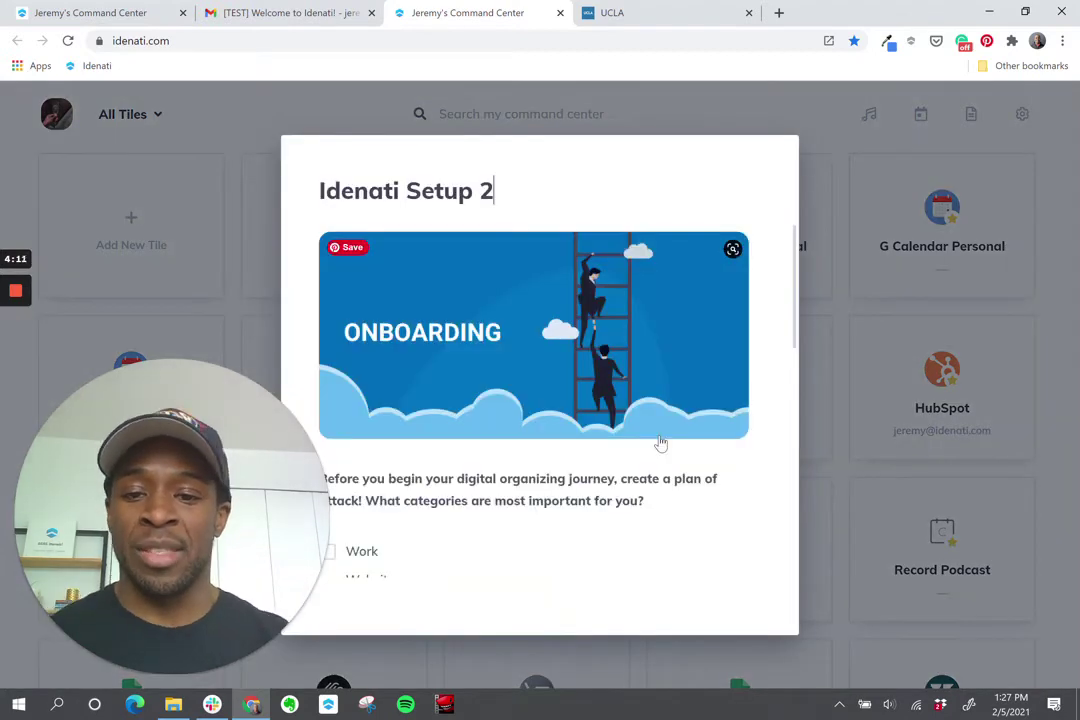
scroll(660, 442, "down", 3)
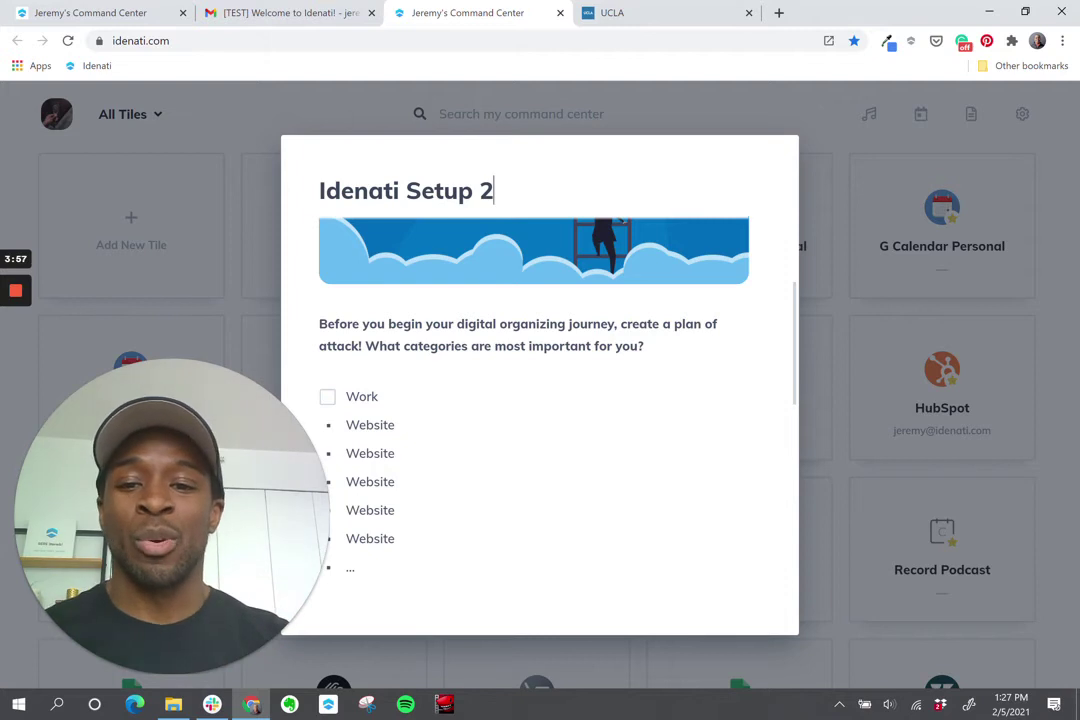
scroll(540, 400, "down", 1)
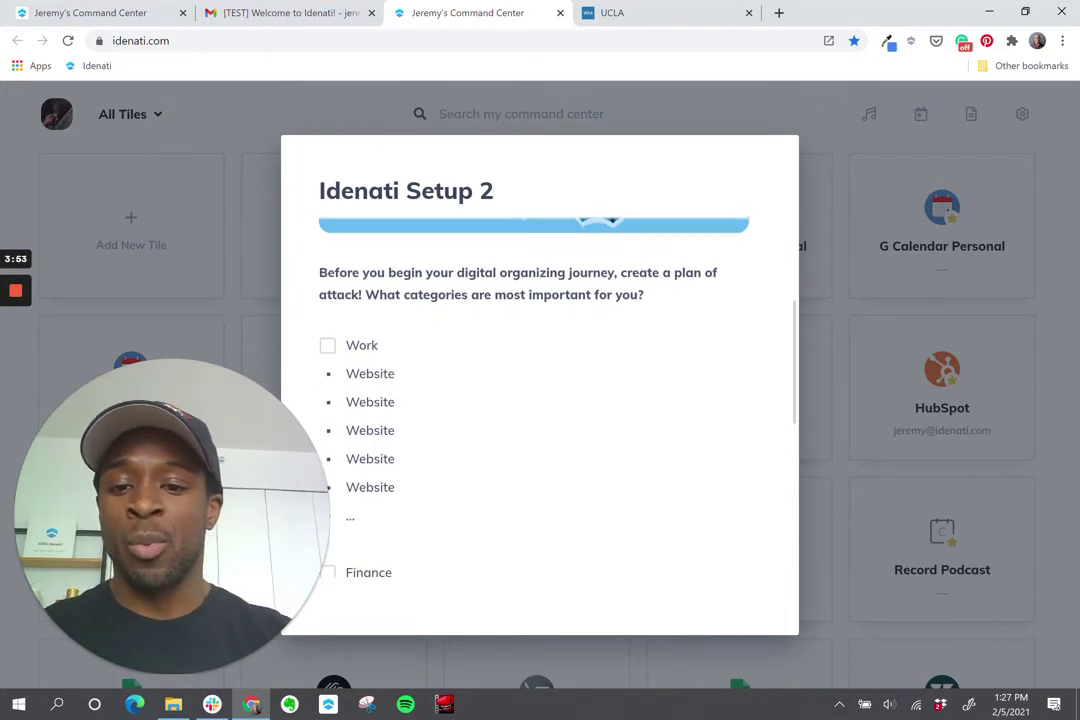
Replace the five Website placeholders under the Work category with the entries Email and Calendar
left_click_drag(395, 487, 369, 373)
key("BackSpace")
key("BackSpace")
key("BackSpace")
key("BackSpace")
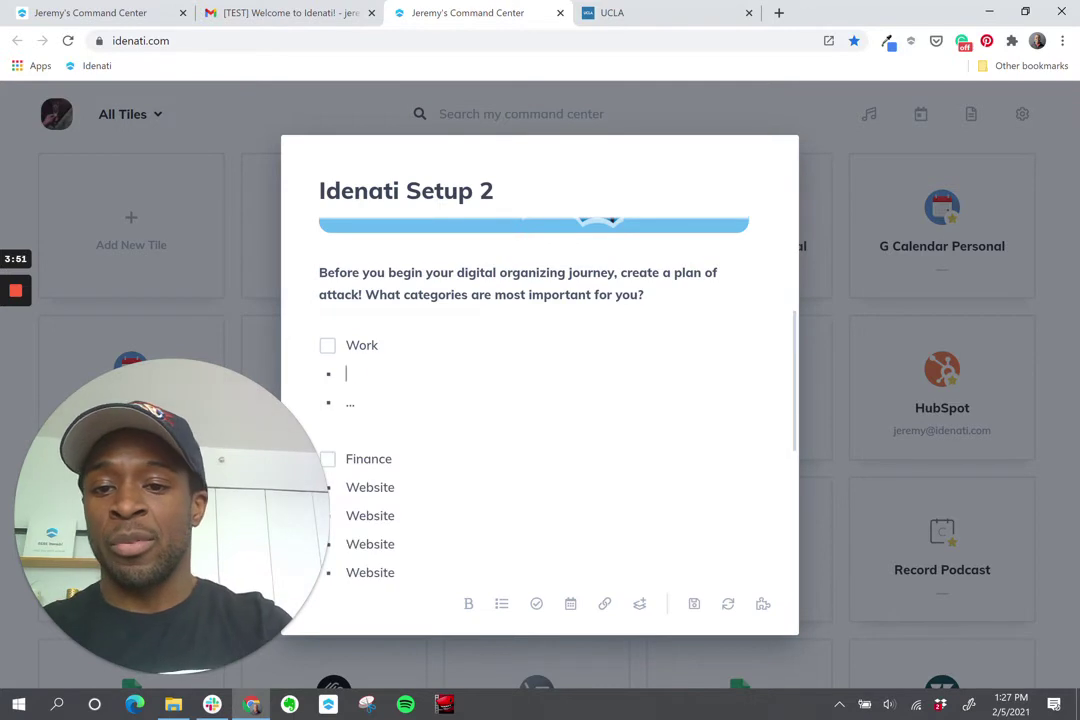
type("Email")
key("Return")
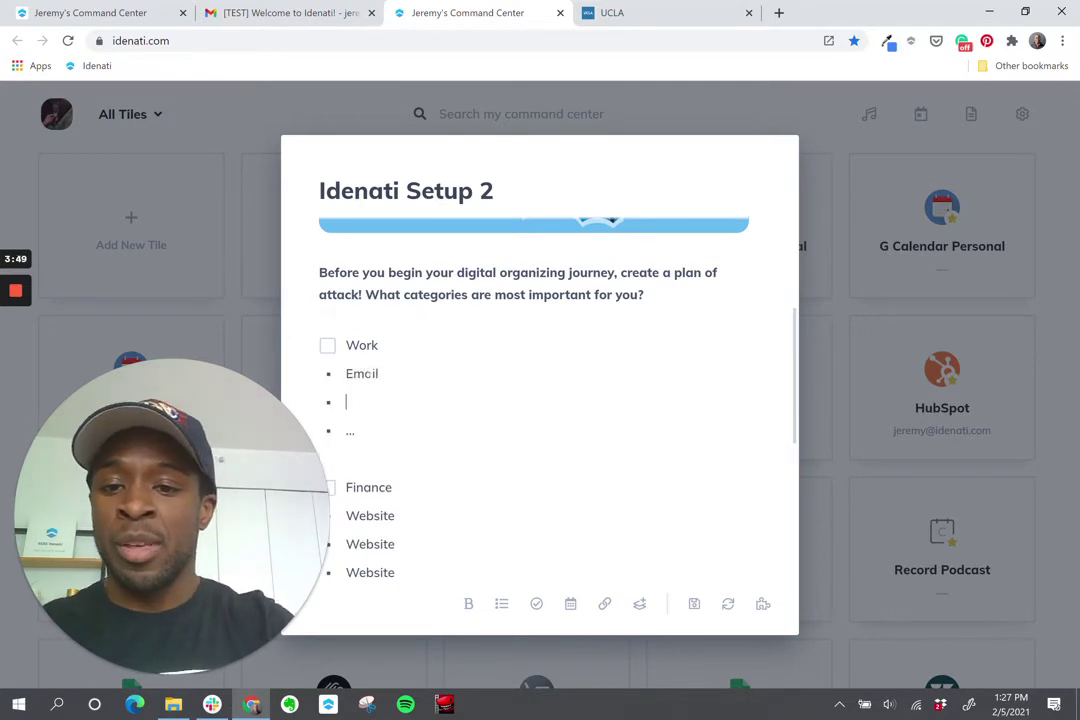
type("Calendar")
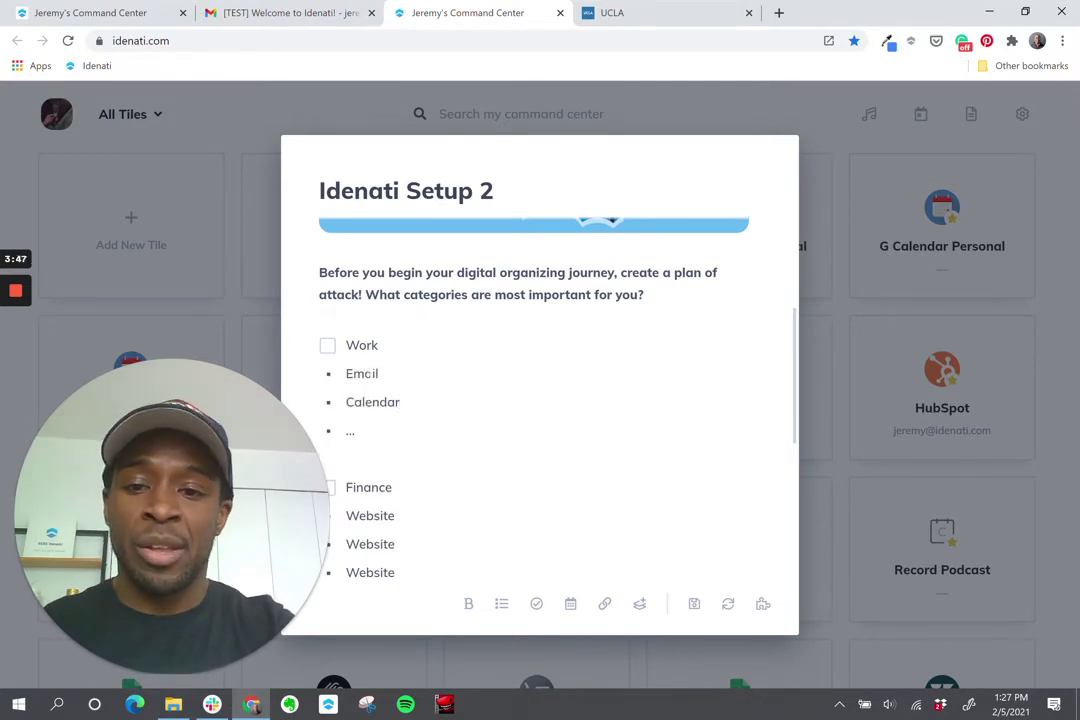
Add quickbooks and squarespace as further bullet entries below Calendar in the Work category
key("Return")
type("Wui")
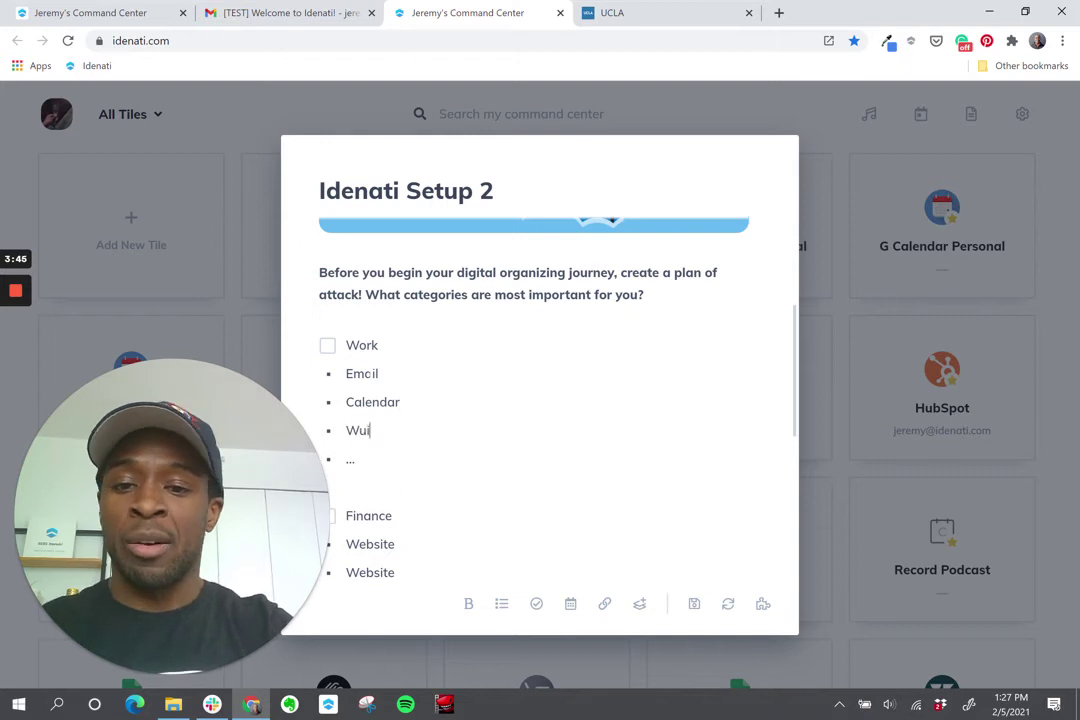
key("BackSpace")
key("BackSpace")
key("BackSpace")
type("quick")
key("BackSpace")
key("BackSpace")
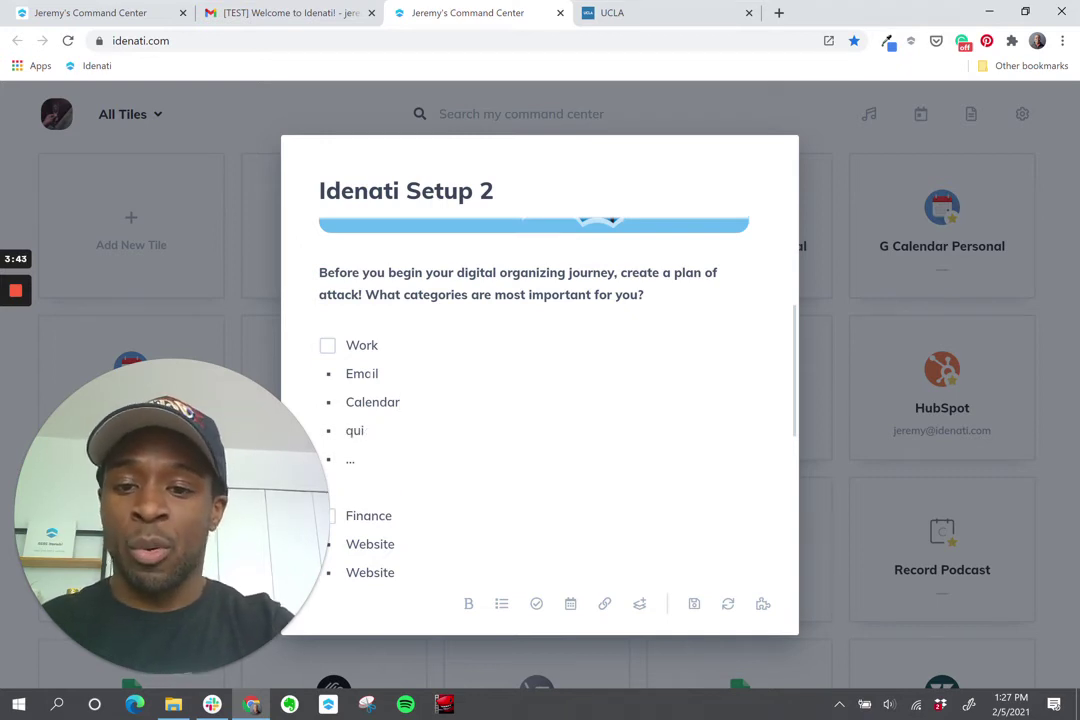
type("ckbooks")
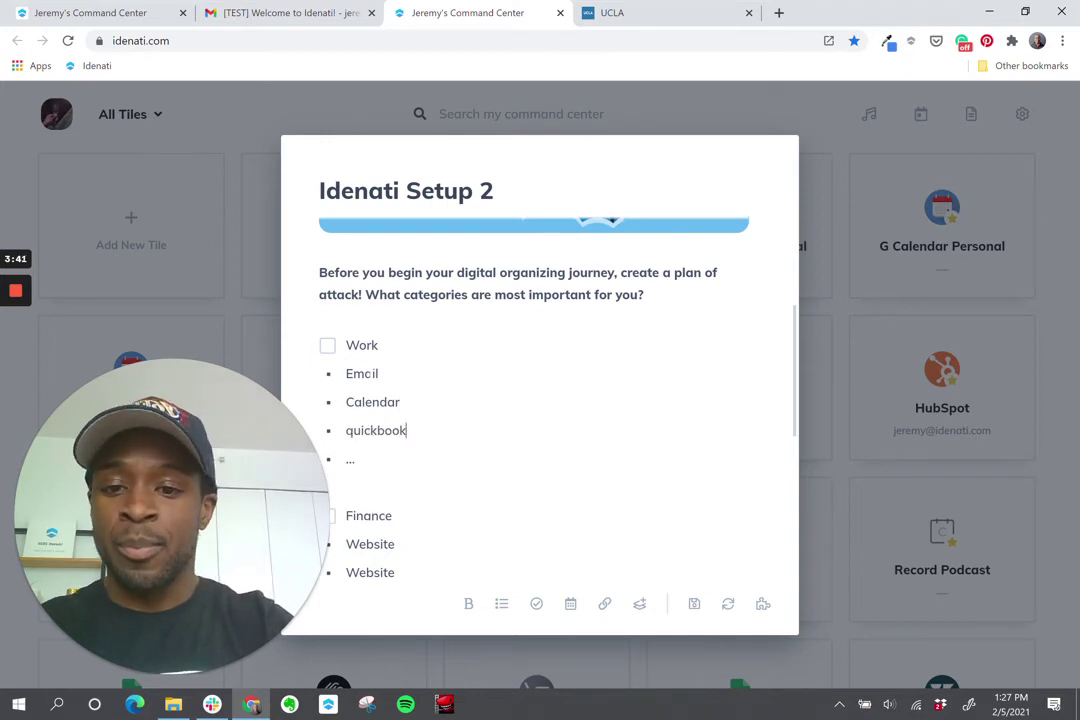
key("Return")
type("squarespace")
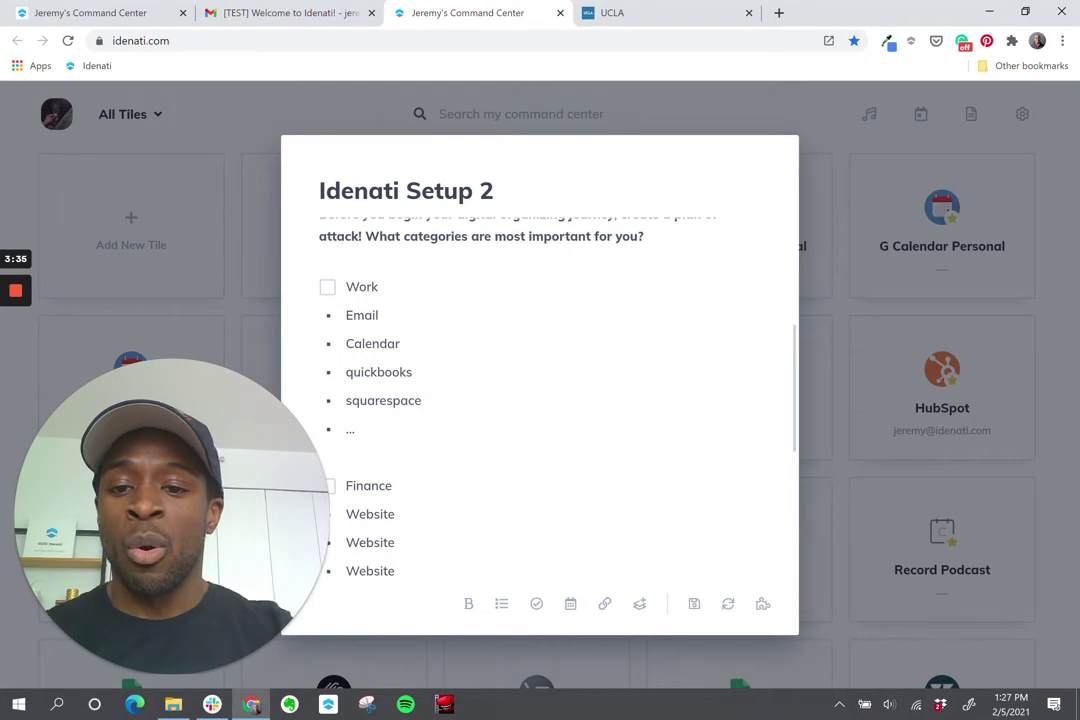
Rename the Work category to School and replace its quickbooks and squarespace entries with Canvas
double_click(368, 287)
type("School")
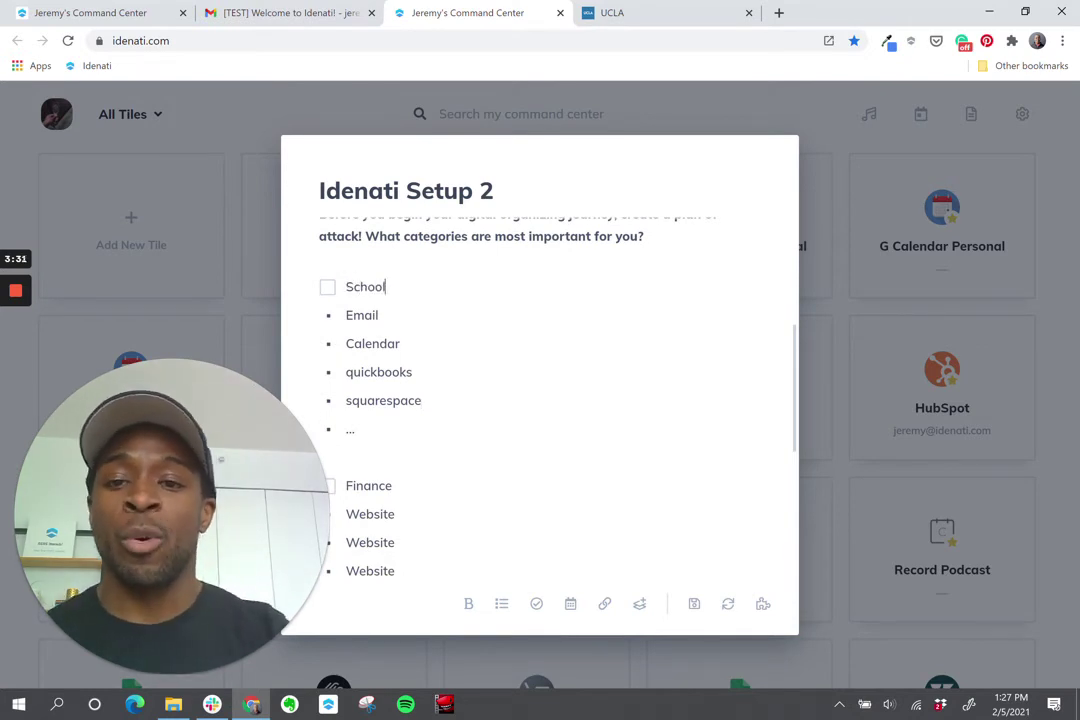
left_click_drag(421, 400, 348, 375)
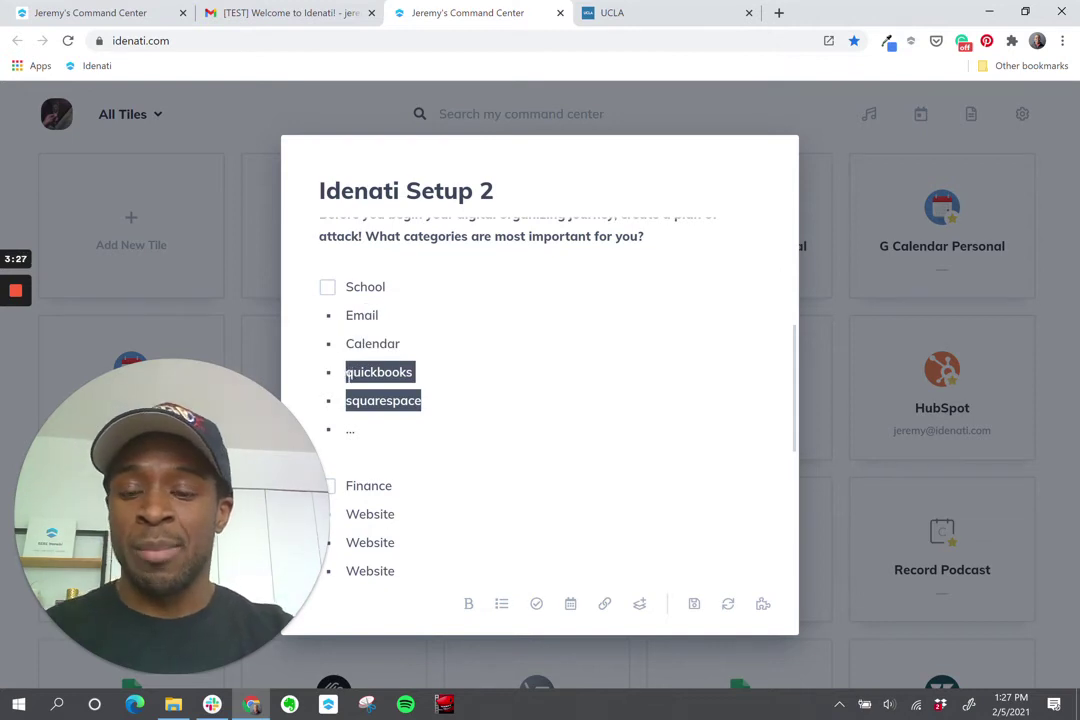
type("Canvas")
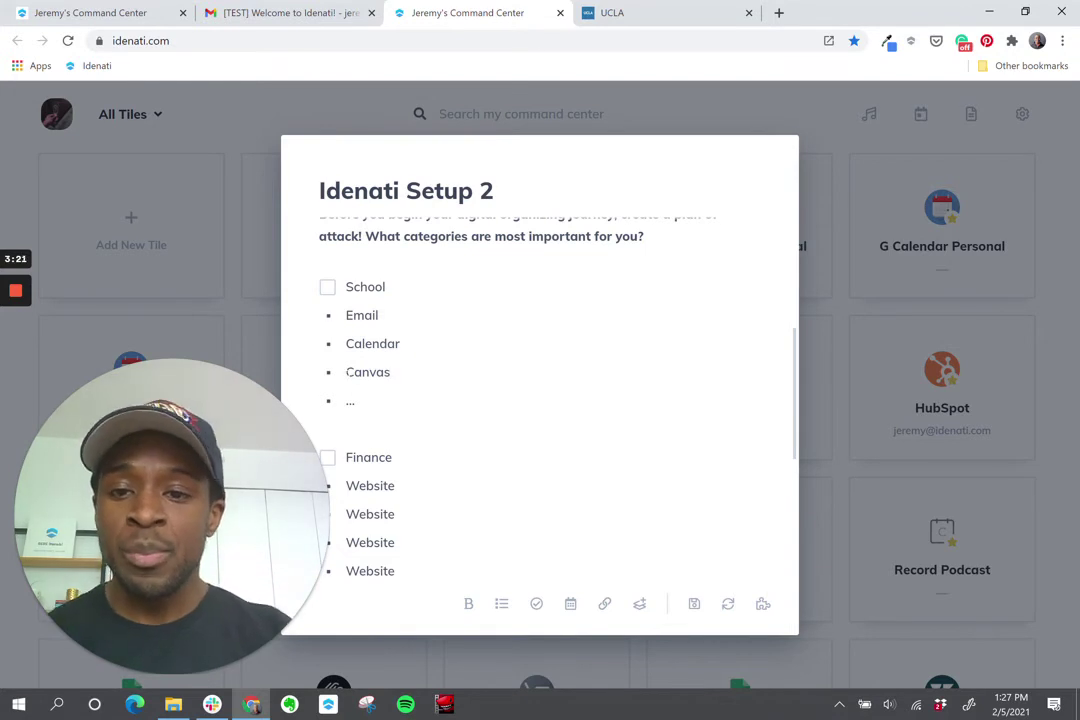
Replace the first two Website placeholders under the Finance category with chase and american express
scroll(540, 400, "down", 3)
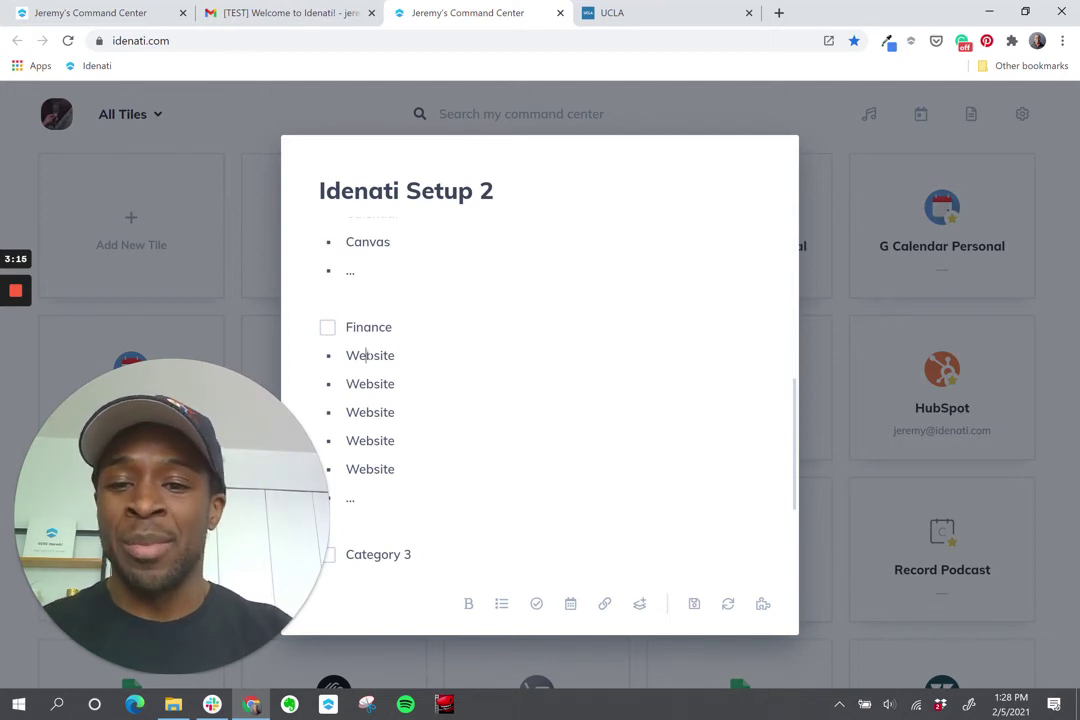
double_click(370, 355)
type("cah")
key("BackSpace")
key("BackSpace")
type("hase")
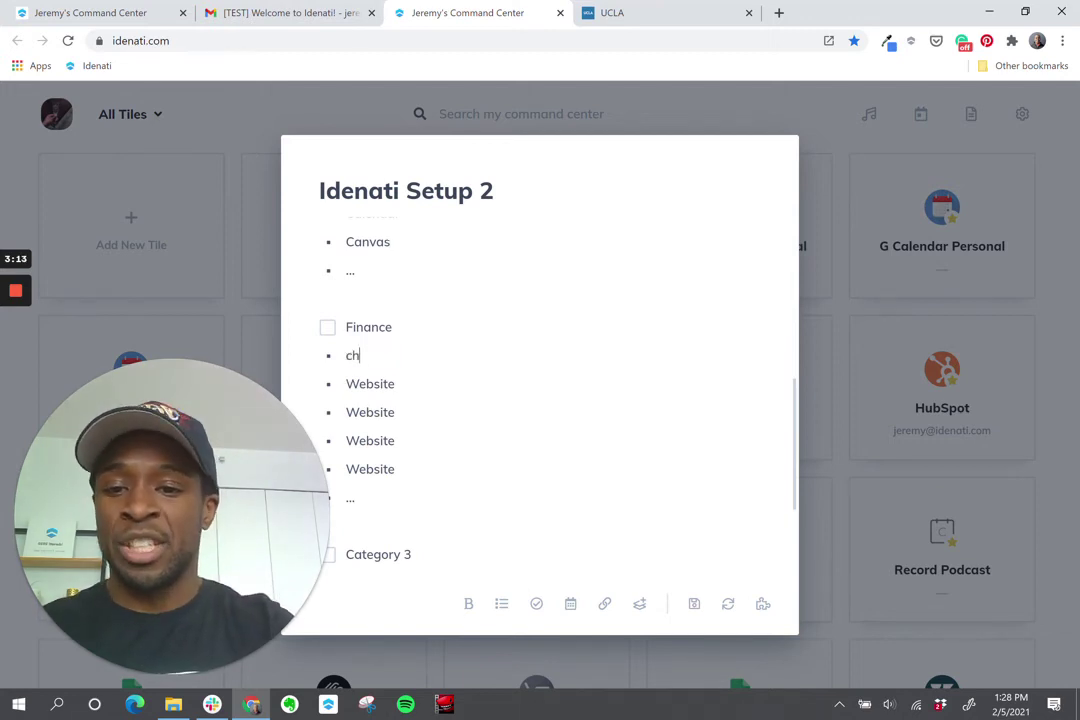
double_click(370, 383)
type("am")
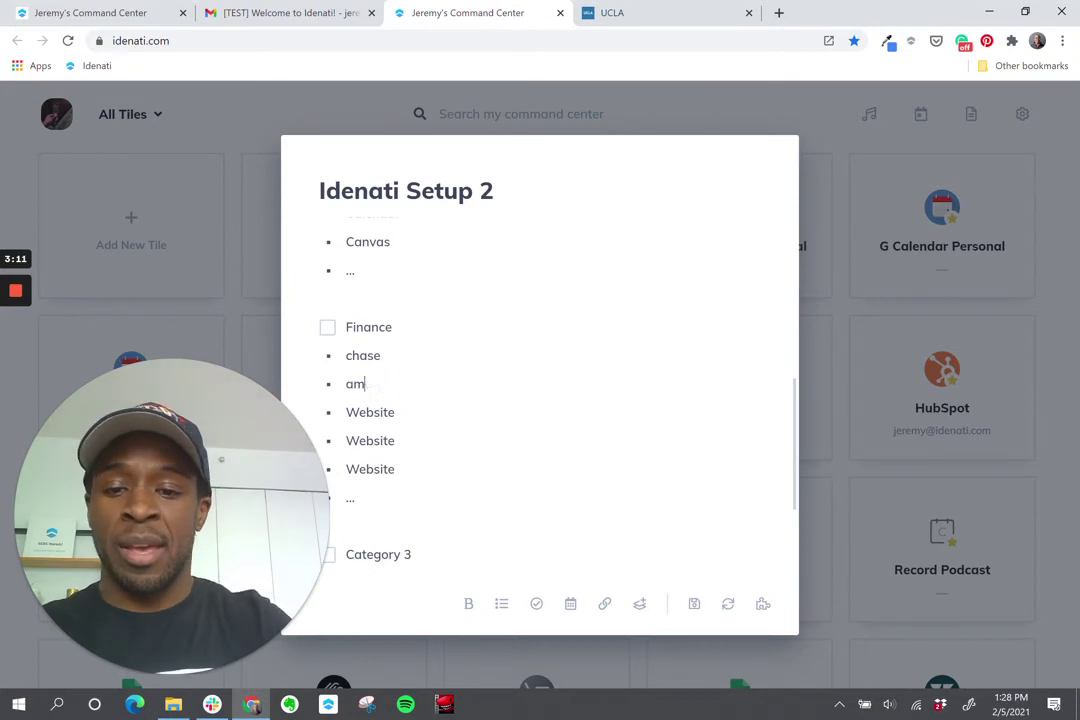
type("erican express")
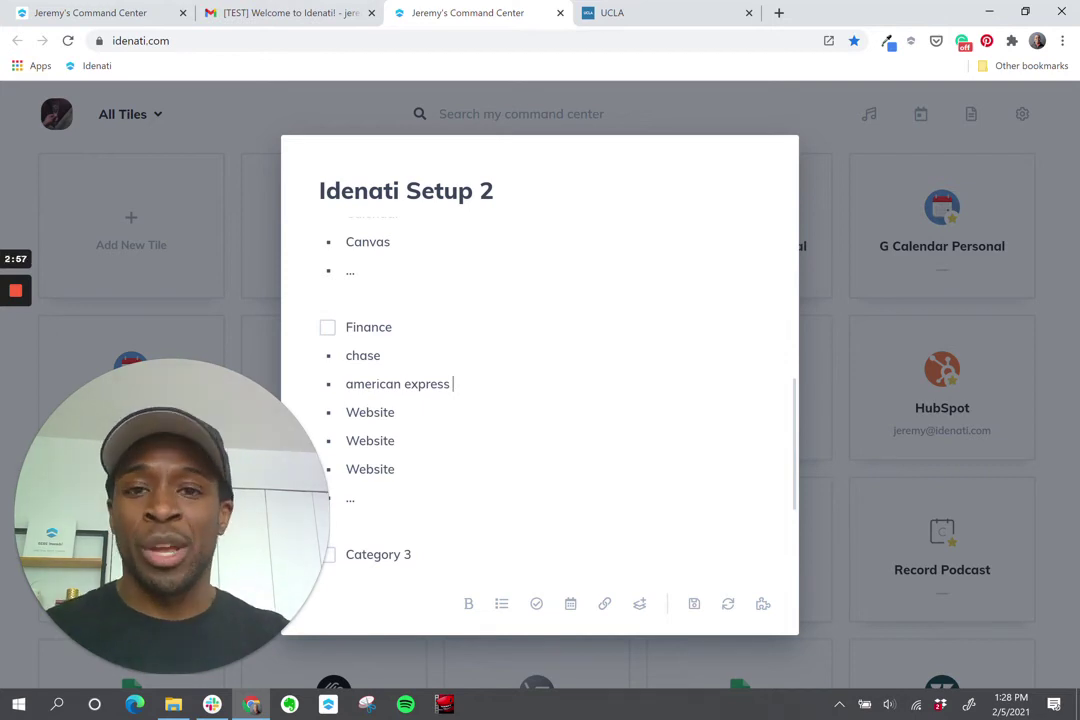
Rename the Category 3 checklist heading to Hobbies
scroll(540, 400, "down", 2)
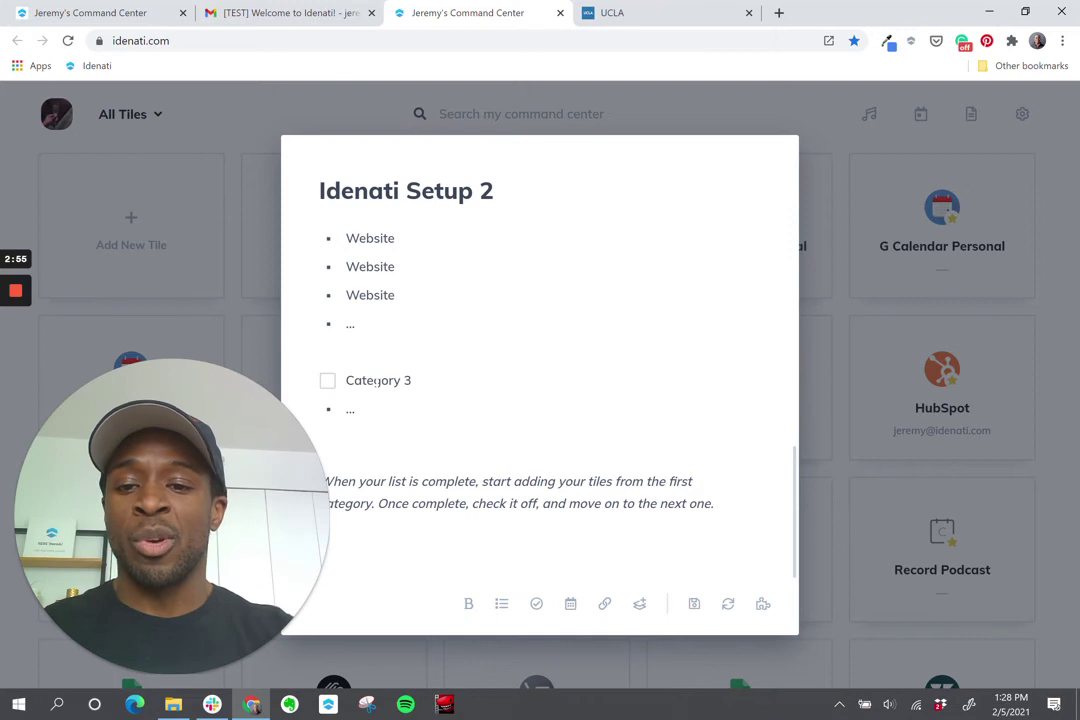
double_click(368, 380)
type("Hobbies3")
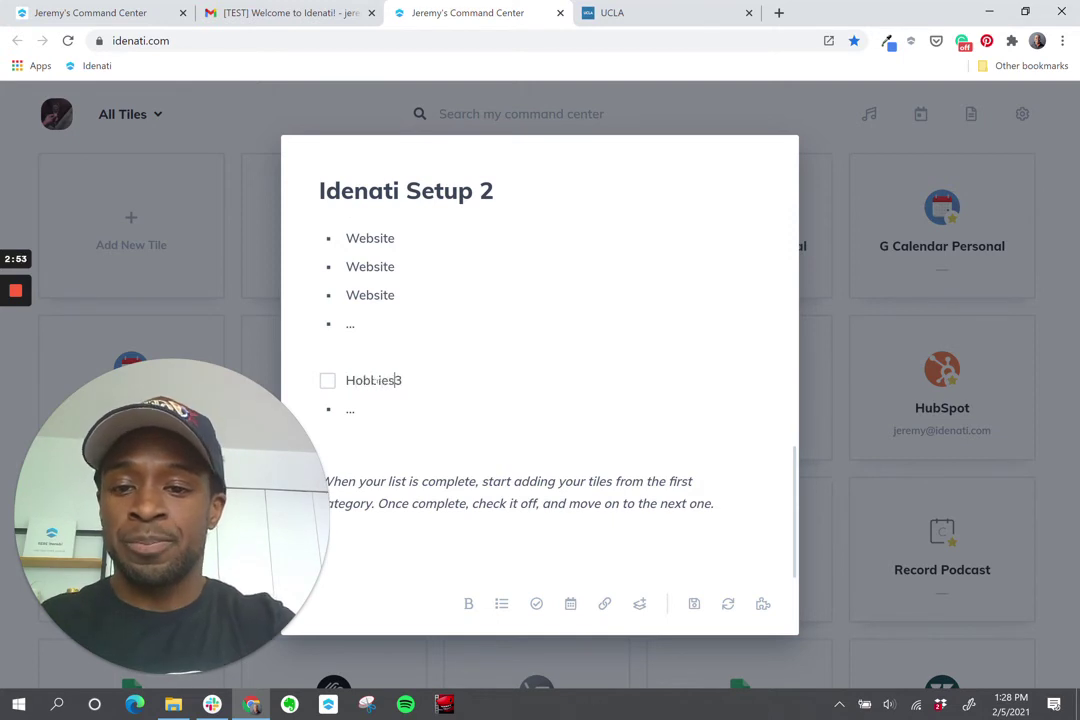
key("BackSpace")
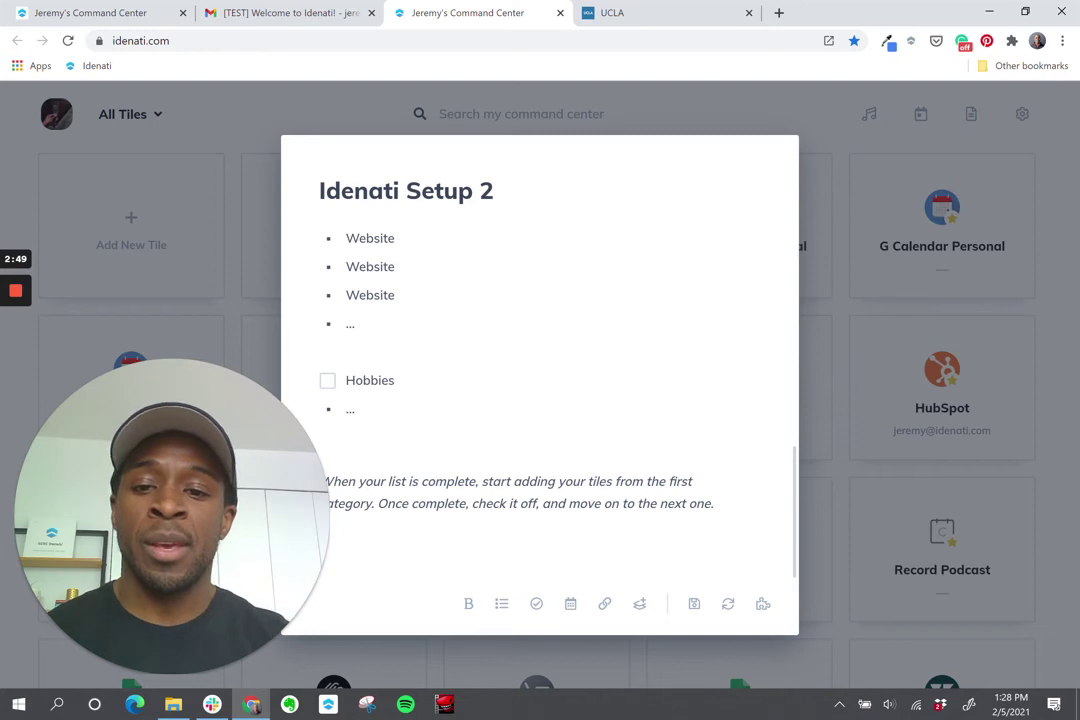
Replace the placeholder bullet under Hobbies with the entries wordpress and discord
left_click(355, 409)
key("BackSpace")
key("BackSpace")
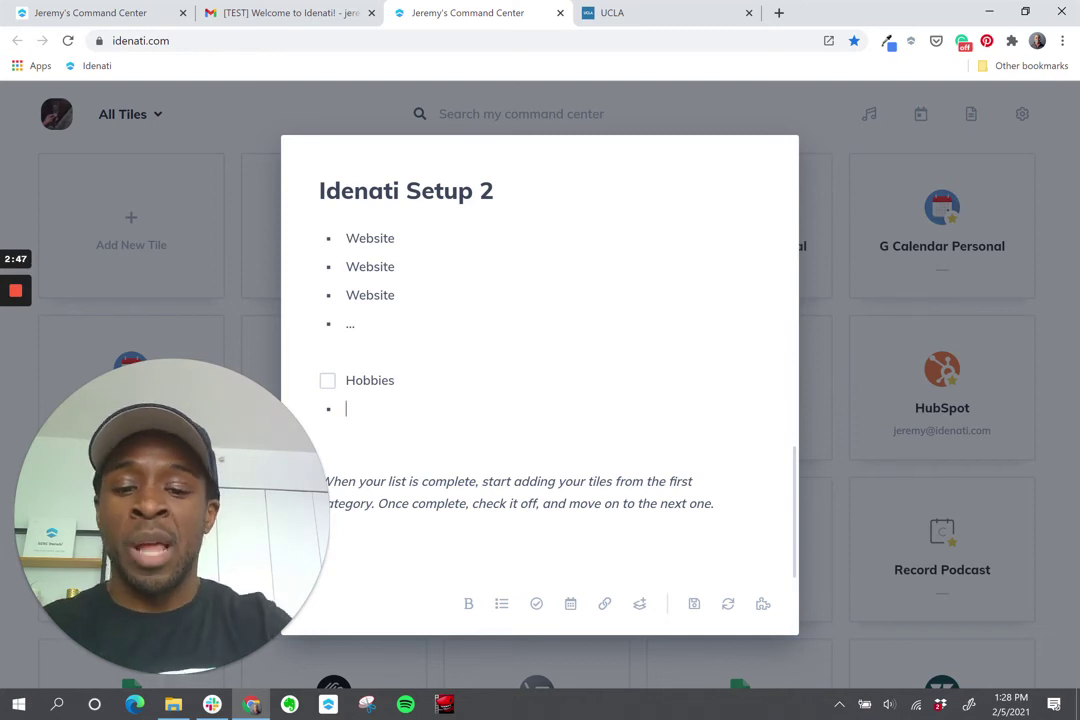
type("wordpress")
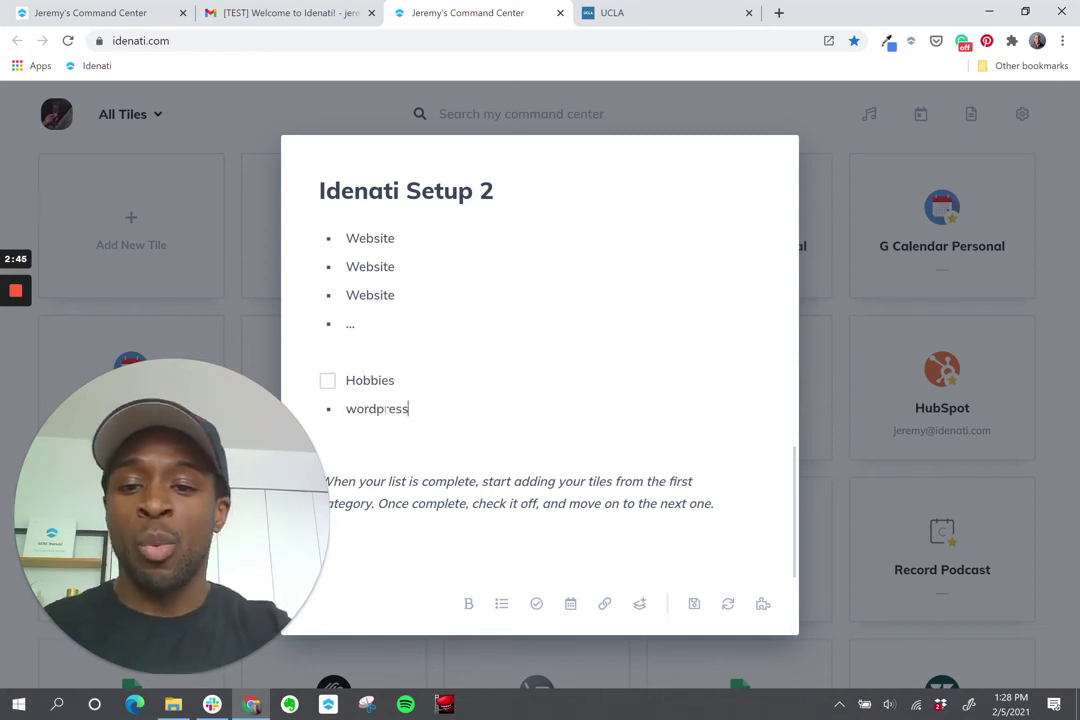
key("Return")
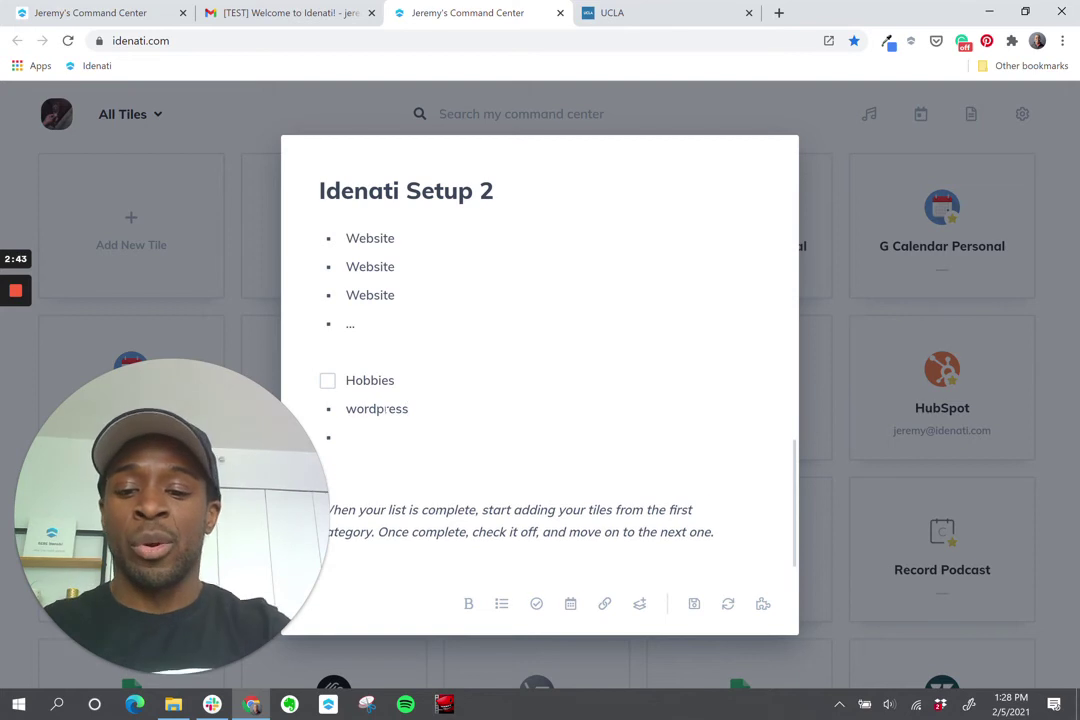
type("discord")
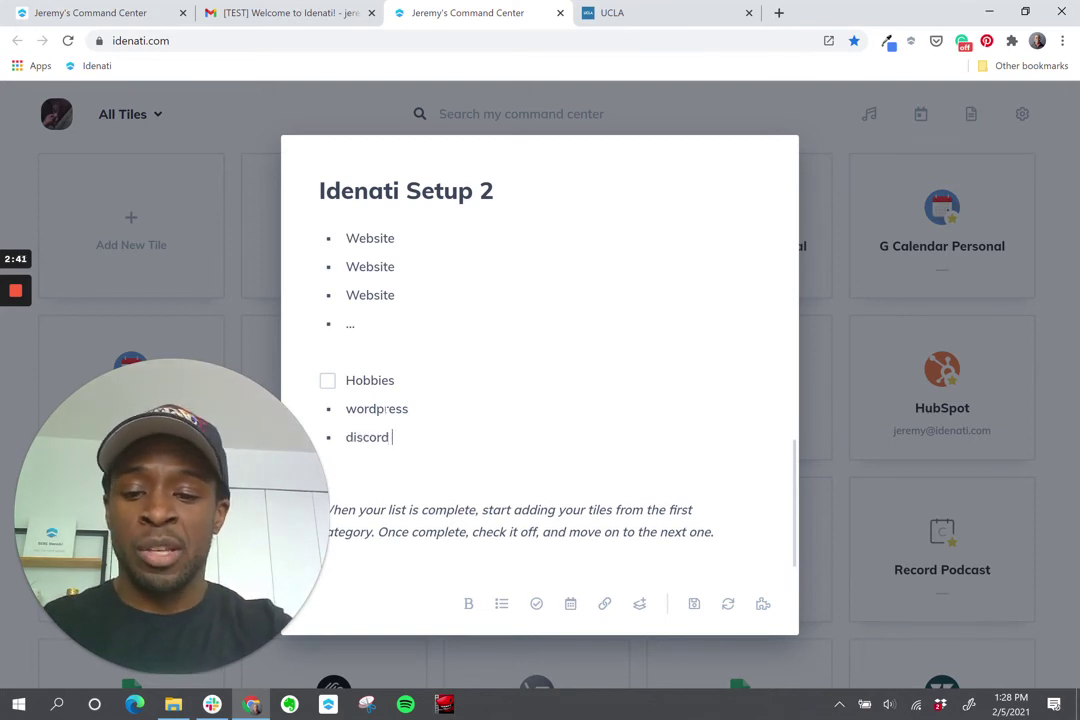
type(" twi")
key("BackSpace")
key("BackSpace")
key("BackSpace")
key("BackSpace")
Add twich, goodreads and audible as further bullet entries under the Hobbies category
key("Return")
type("twi")
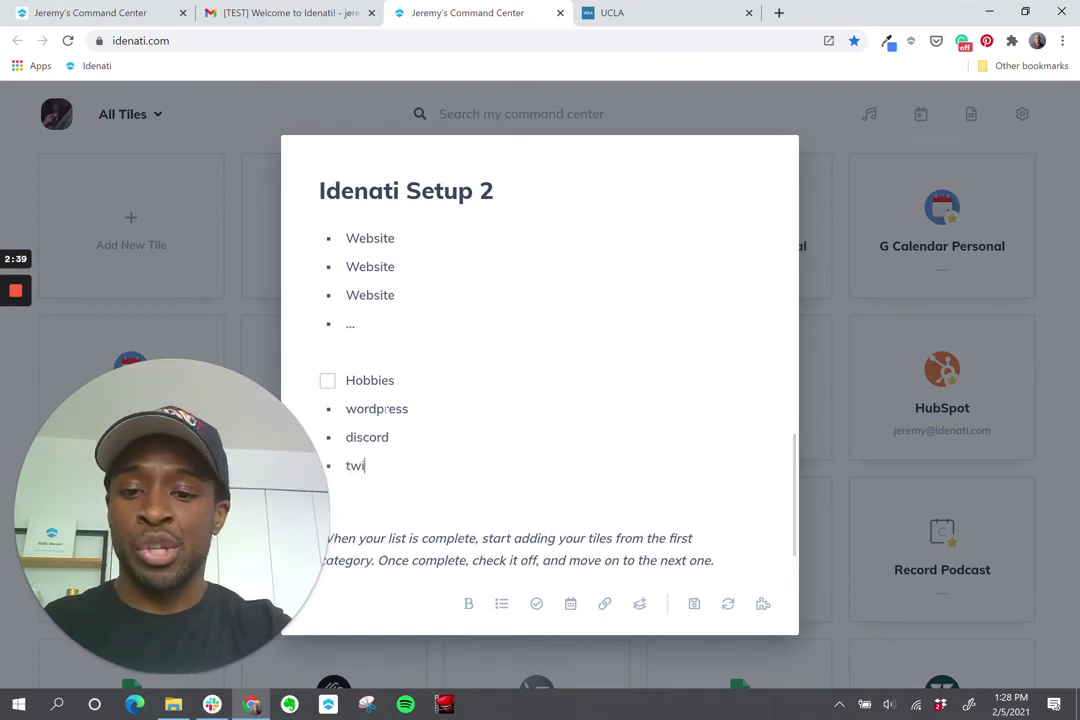
type("ch")
key("Return")
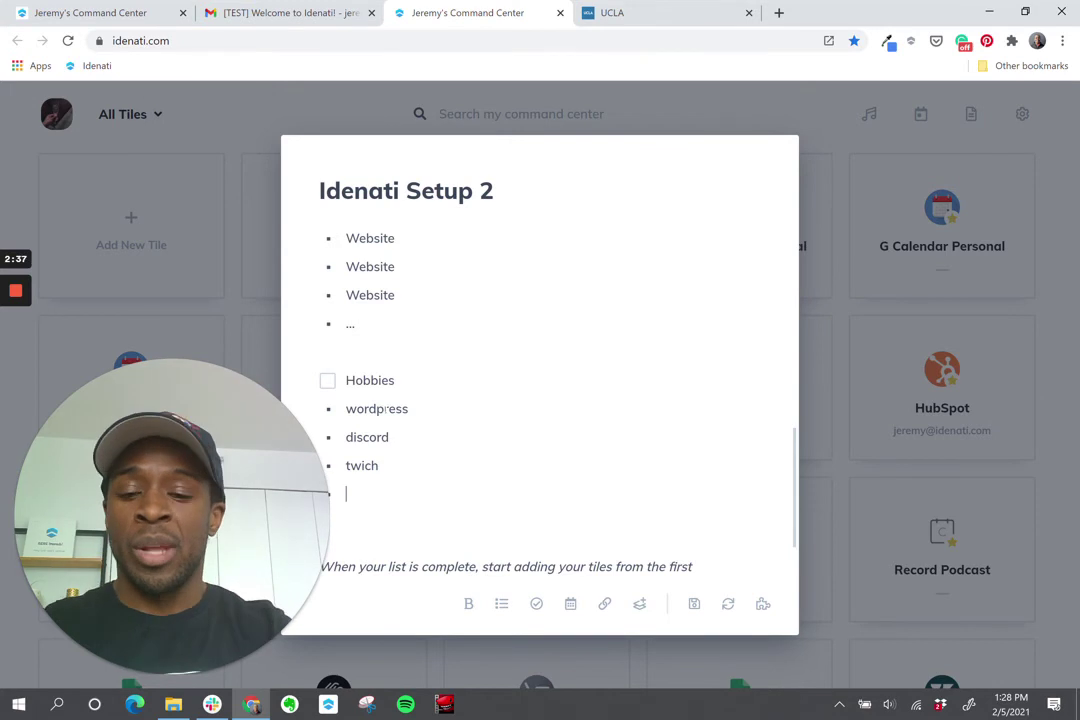
type("goodreads")
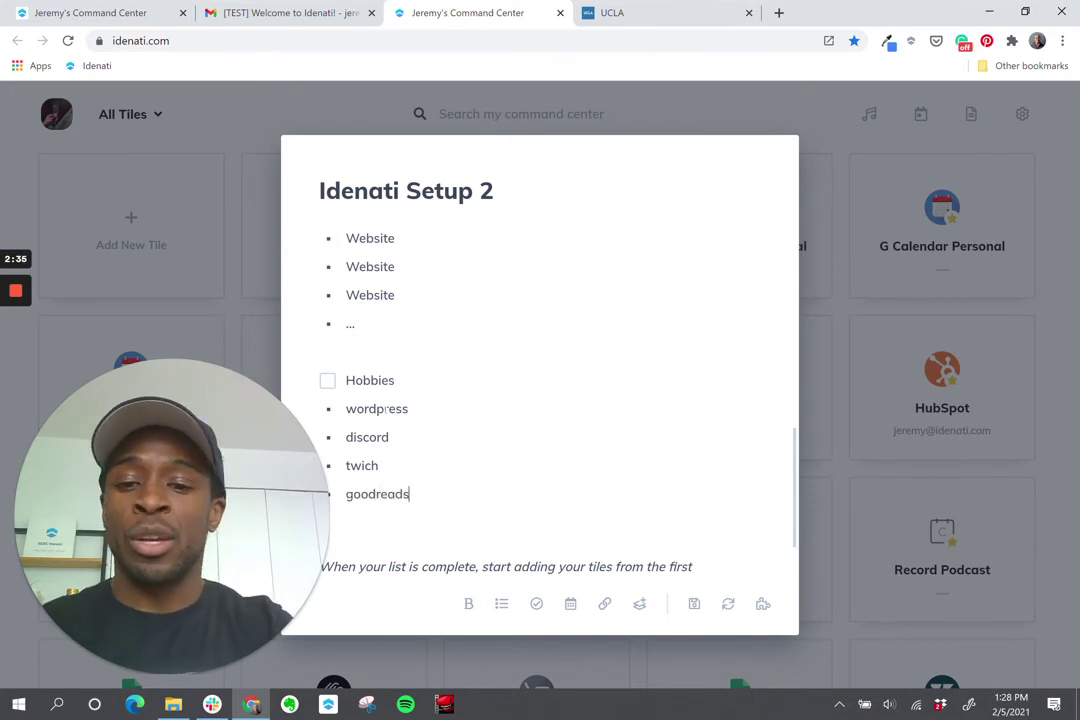
key("Return")
type("audible")
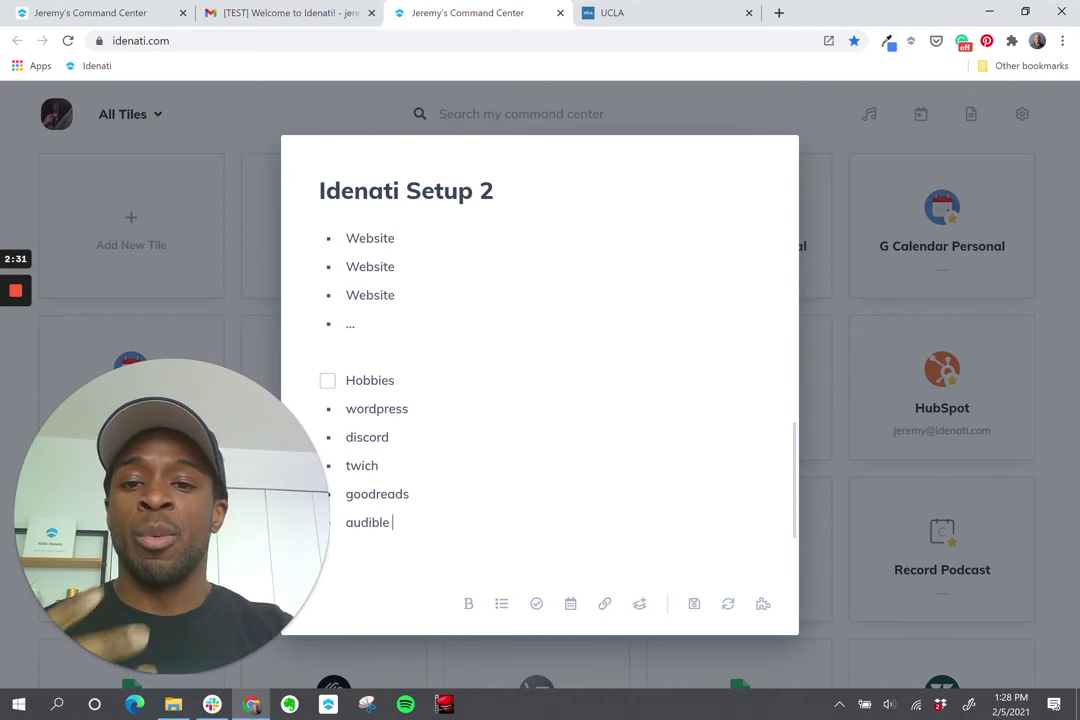
Review the filled-in setup note up to its beginning and close it to return to the command center
scroll(540, 400, "up", 2)
scroll(540, 400, "up", 3)
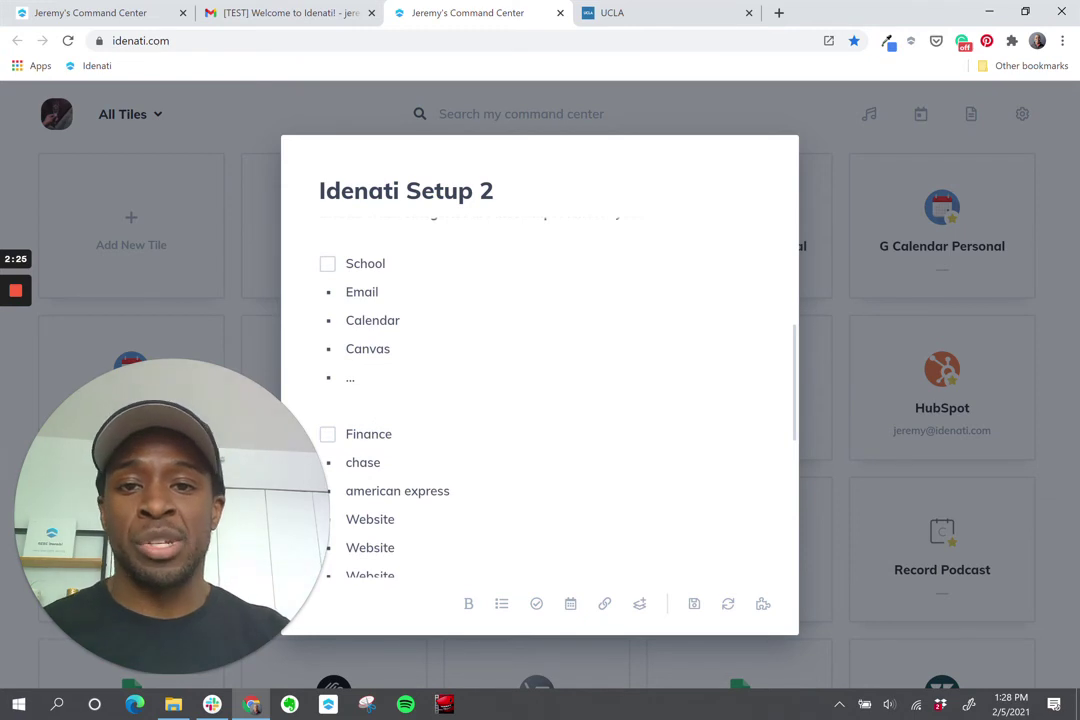
scroll(497, 336, "up", 5)
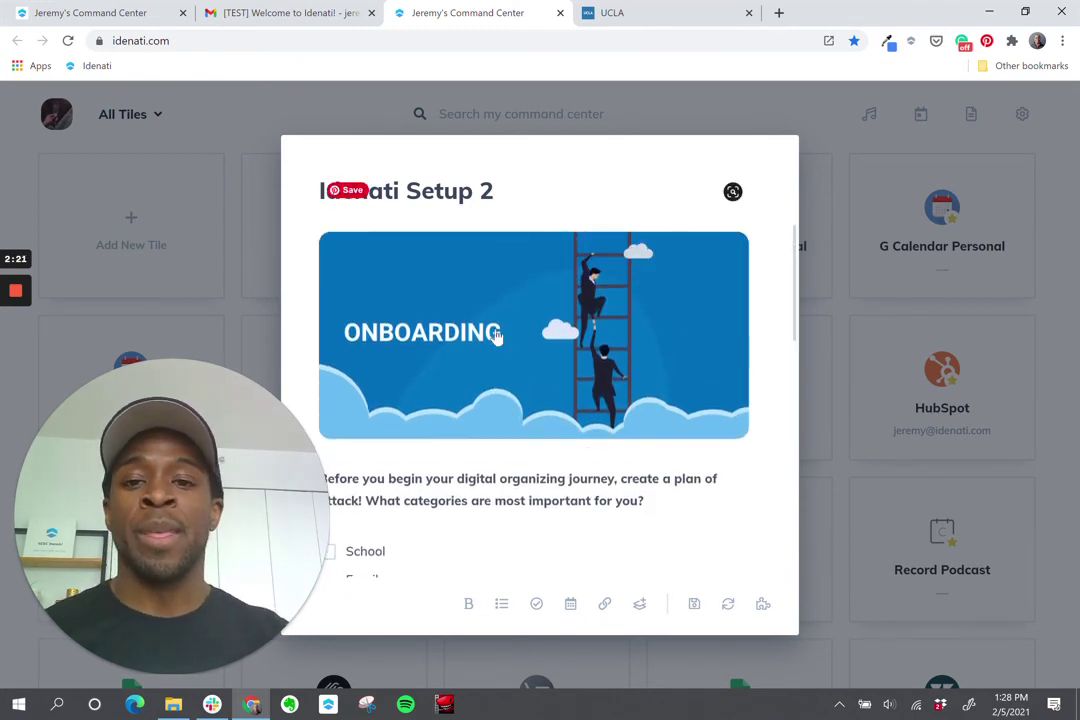
left_click(957, 254)
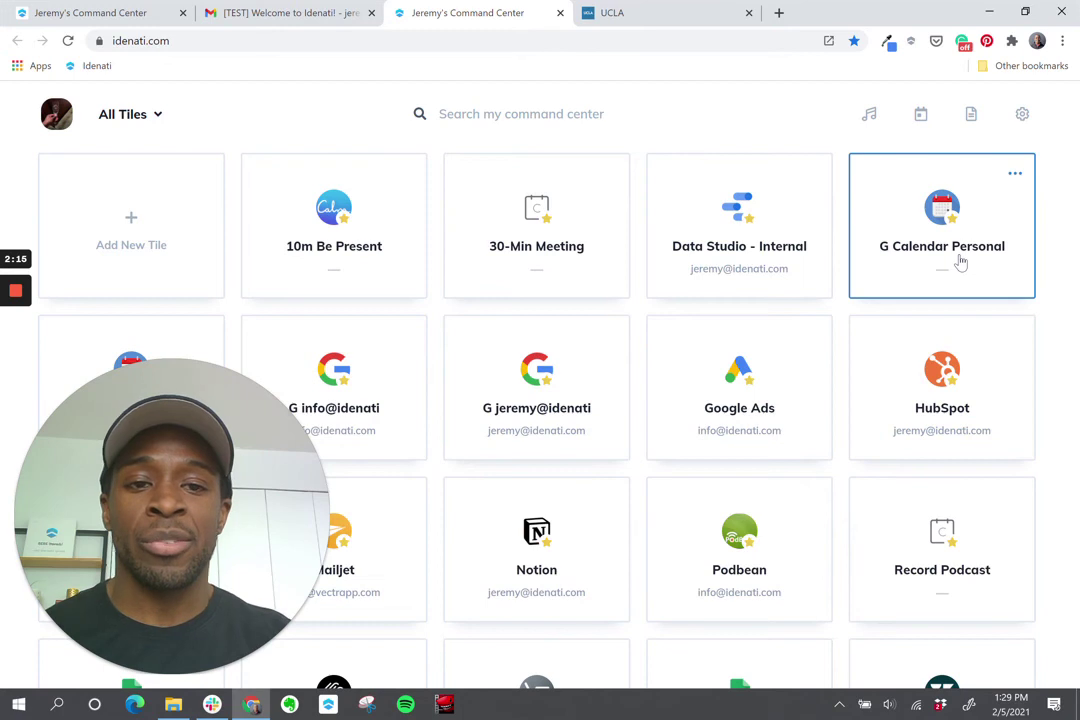
Start a new command center tile from the suggested Outlook template
left_click(131, 230)
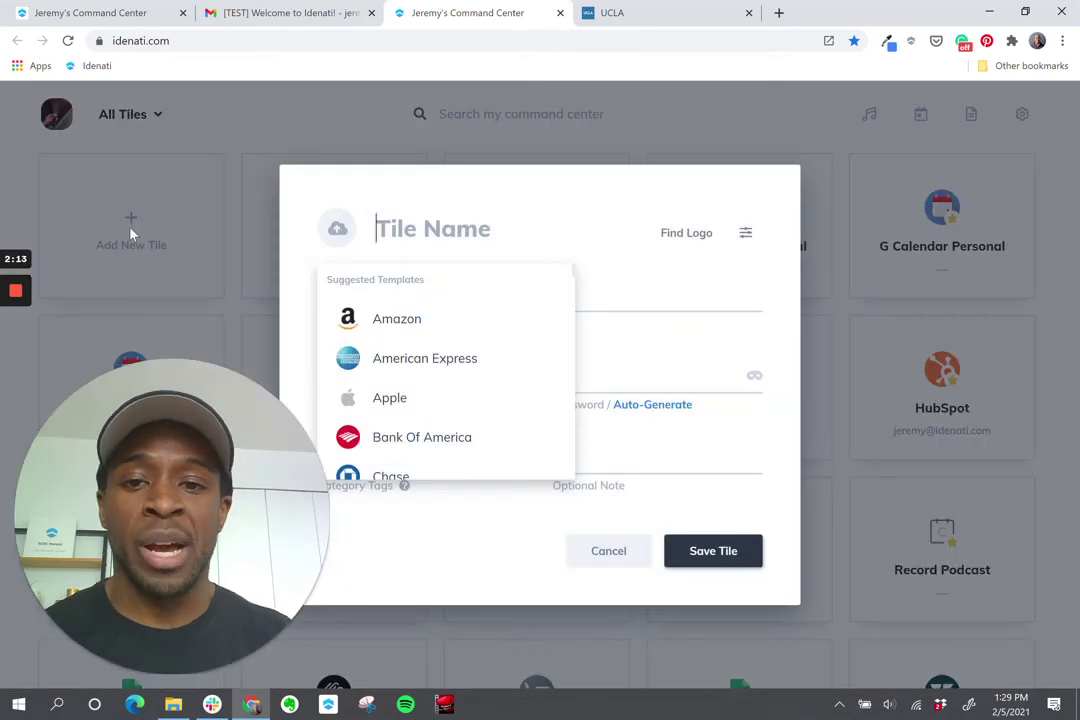
type("out")
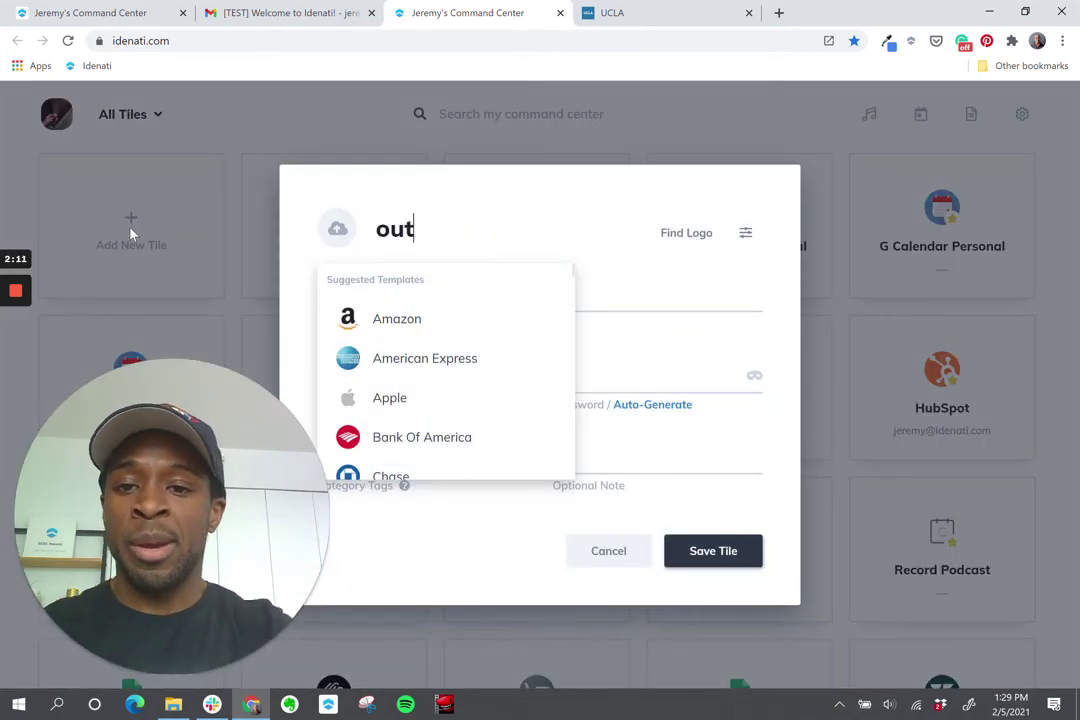
left_click(390, 320)
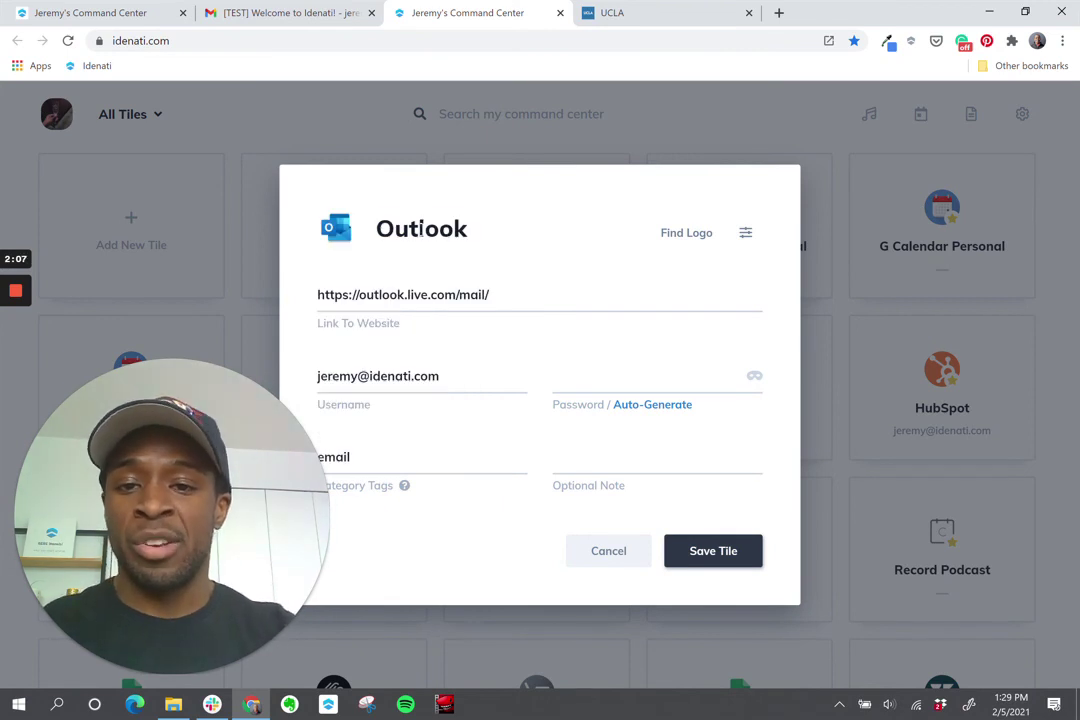
Rename the new tile to UCLA email and replace its category tag with school
left_click(421, 228)
type("ECLA e")
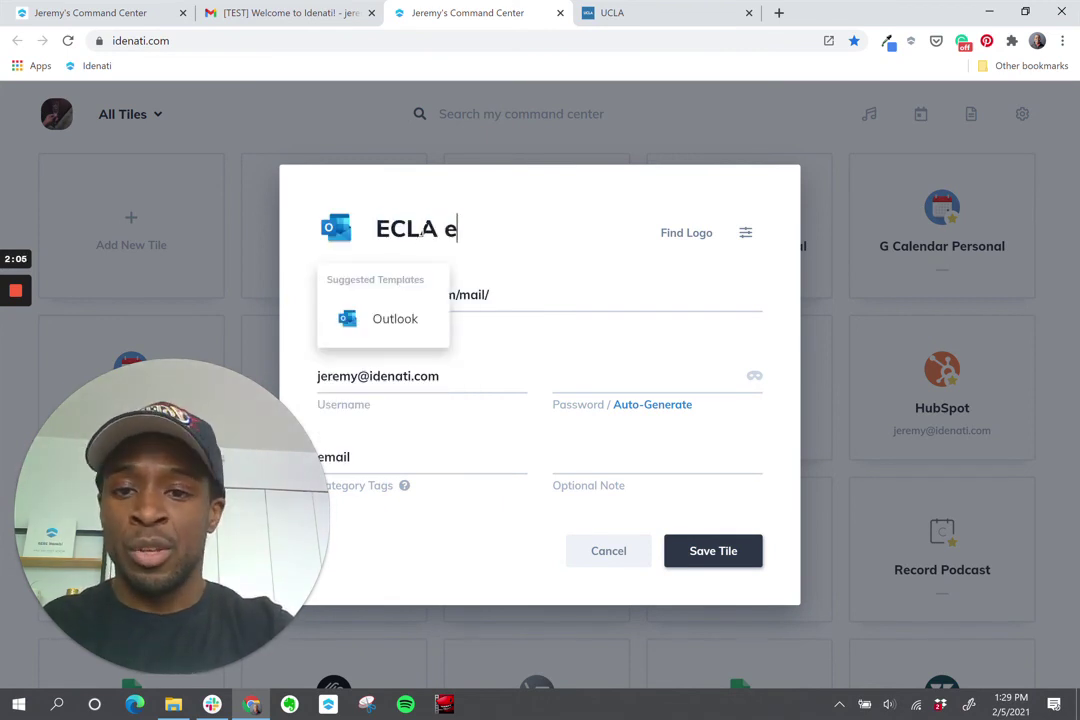
key("BackSpace")
key("BackSpace")
key("BackSpace")
key("BackSpace")
key("BackSpace")
key("BackSpace")
type("UC")
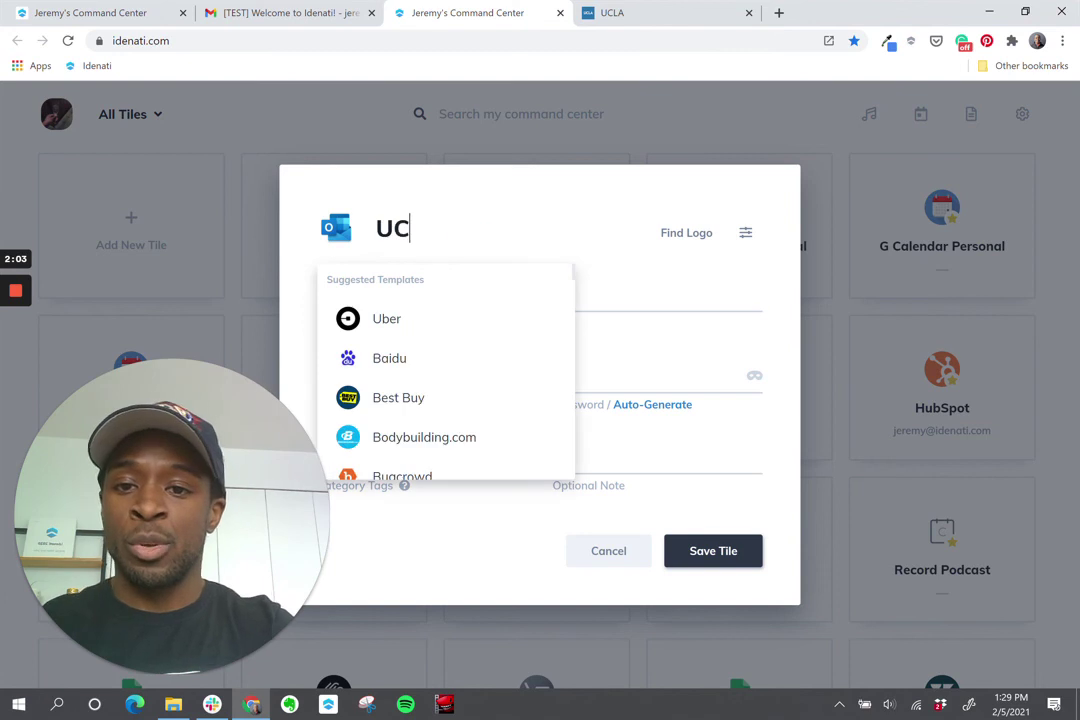
type("LA email")
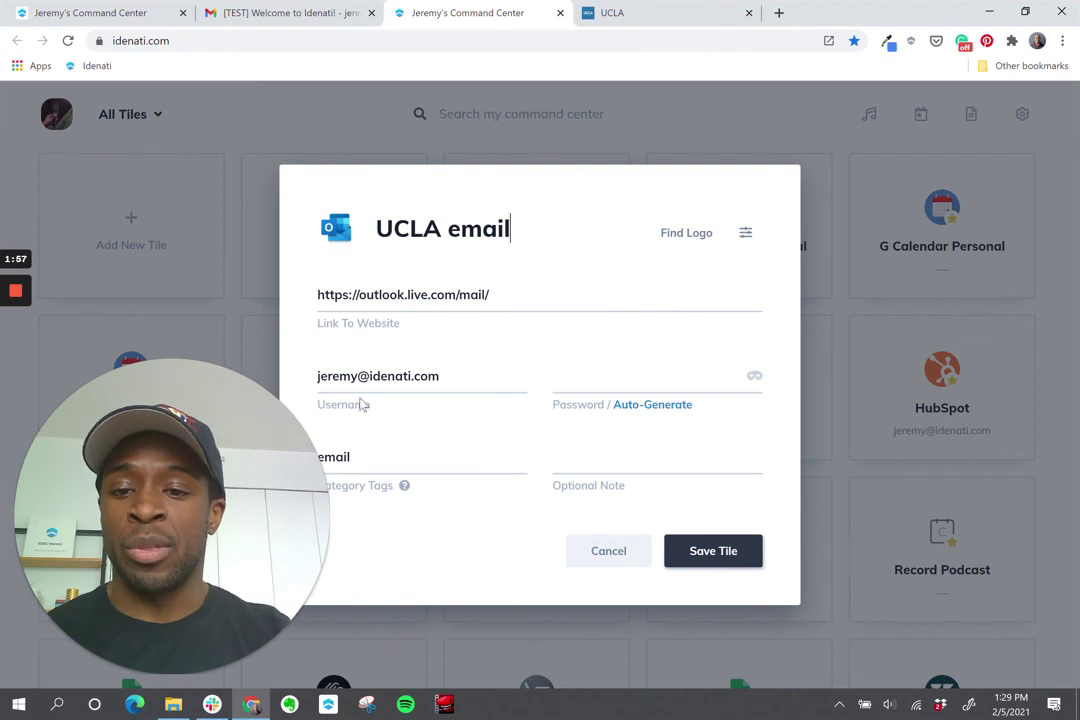
double_click(333, 456)
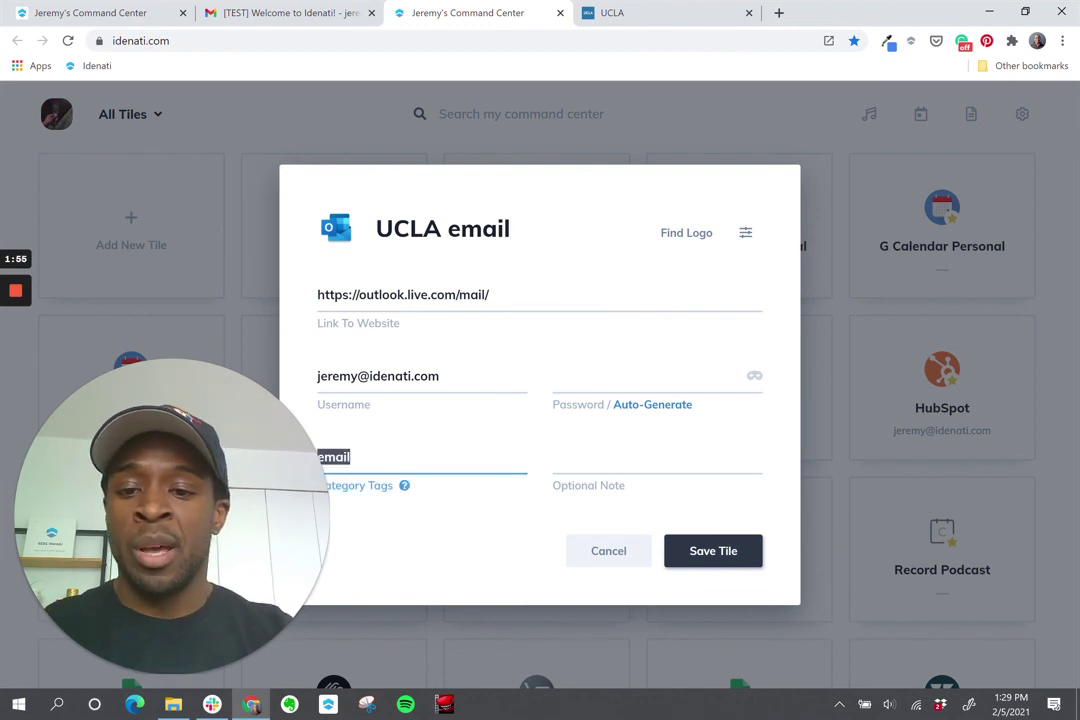
type("school")
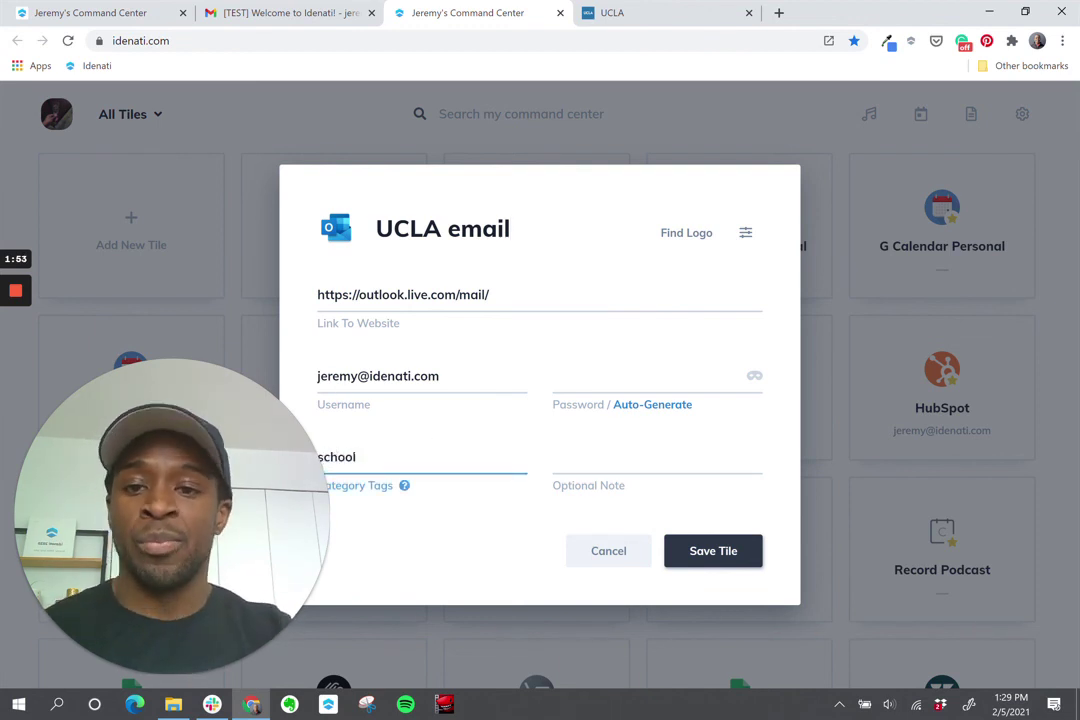
left_click(630, 12)
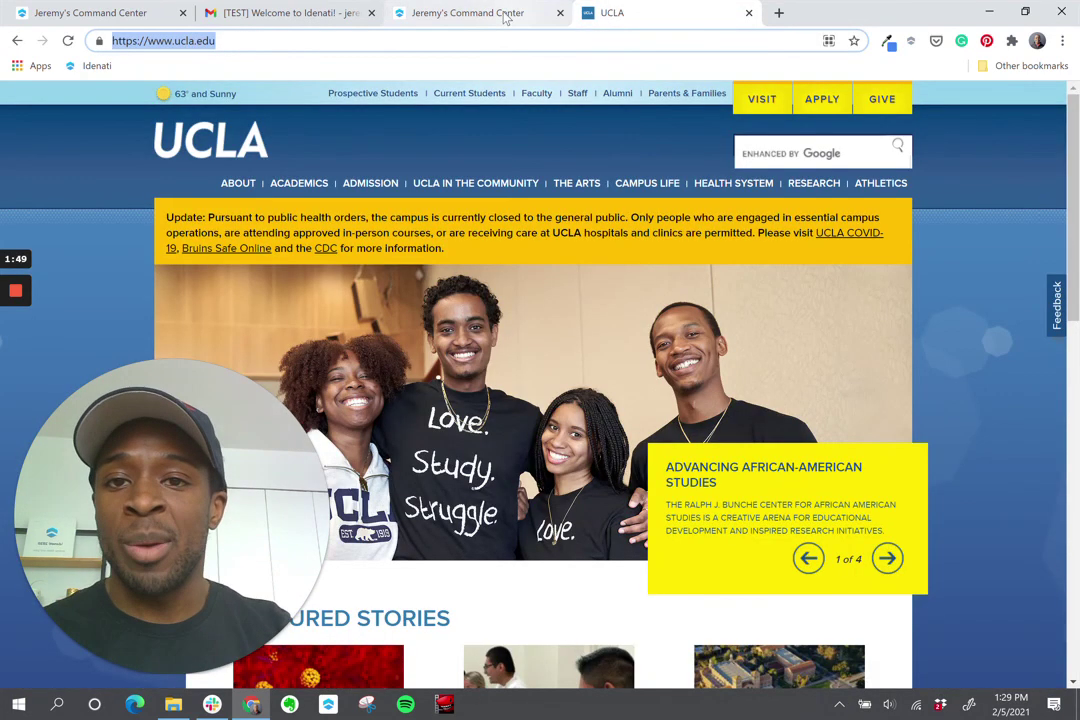
left_click(465, 13)
left_click(678, 238)
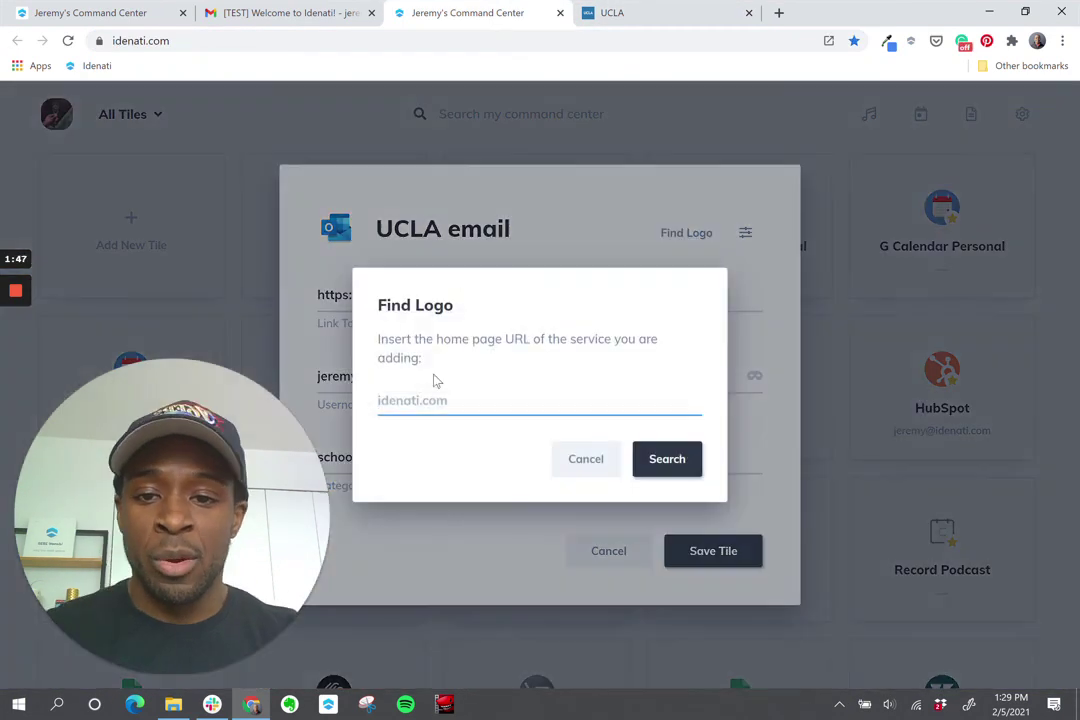
type("https://www.ucla.edu/")
left_click(668, 462)
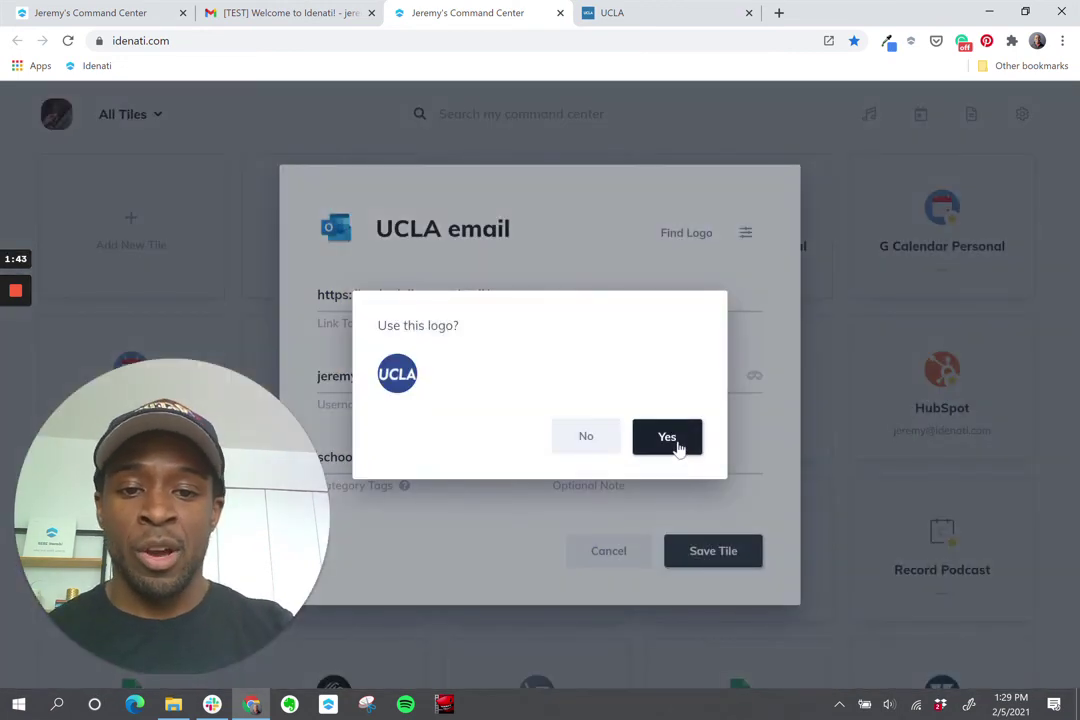
left_click(677, 446)
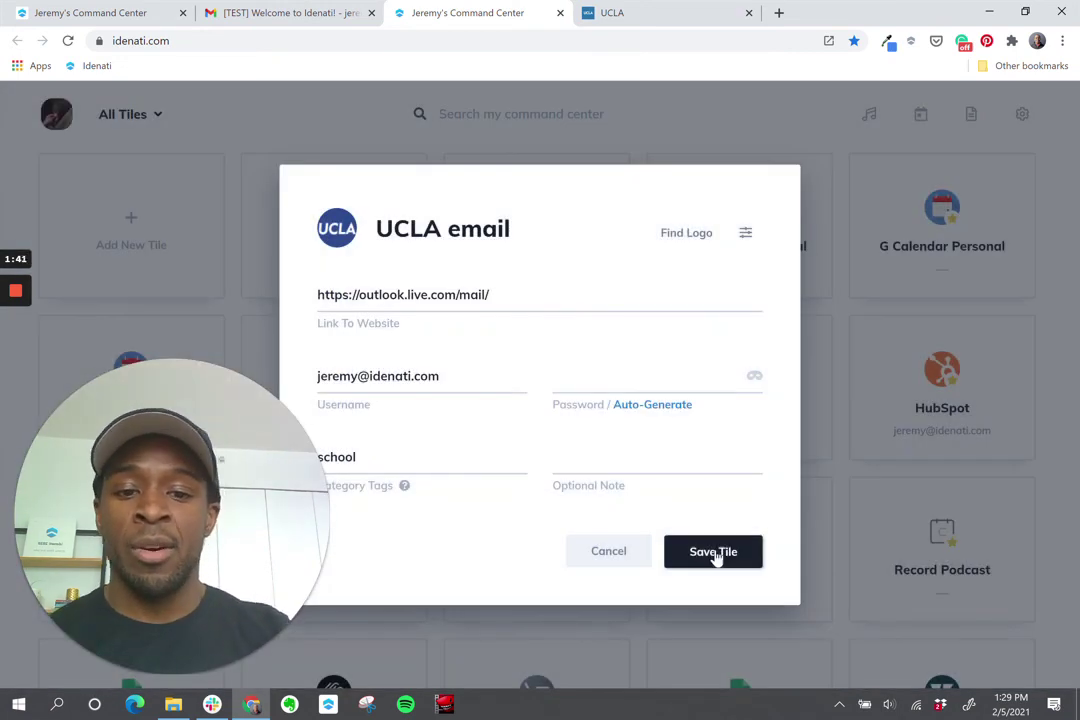
left_click(716, 556)
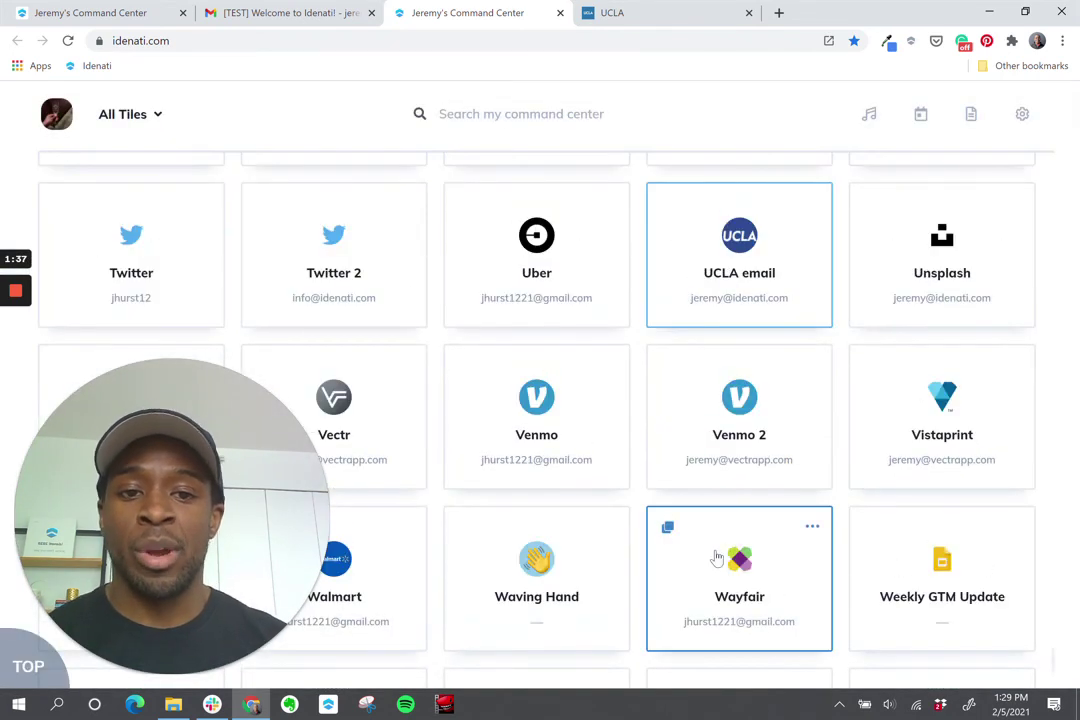
Filter the command center to show only the tiles in the School category
left_click(144, 116)
scroll(173, 256, "down", 5)
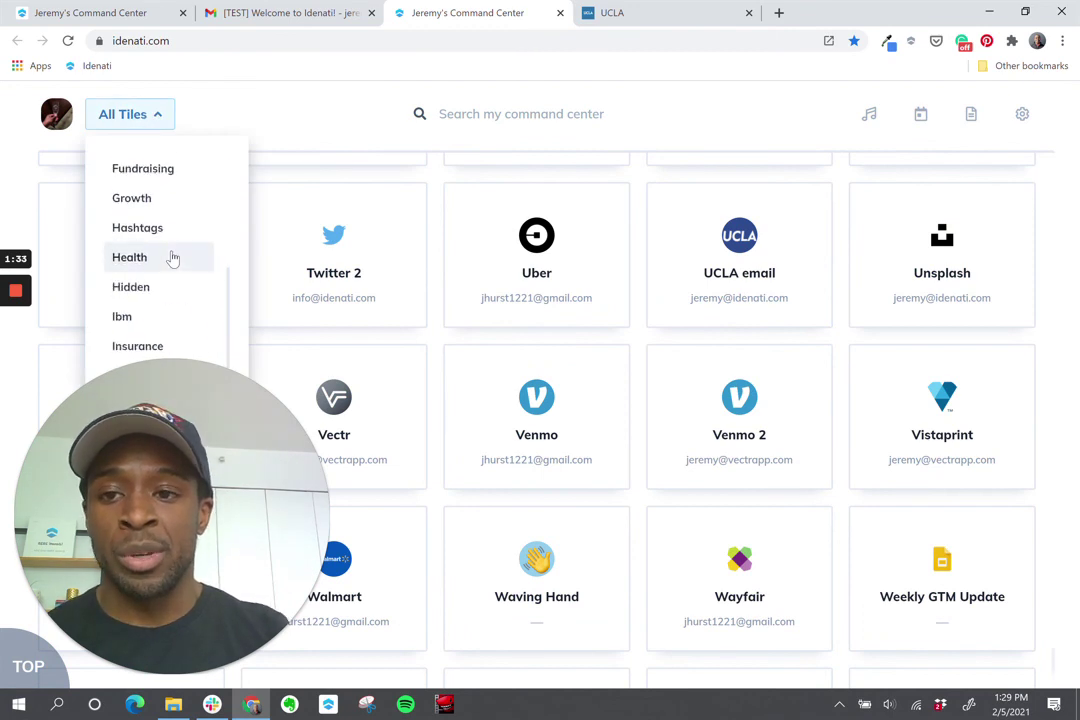
left_click(166, 251)
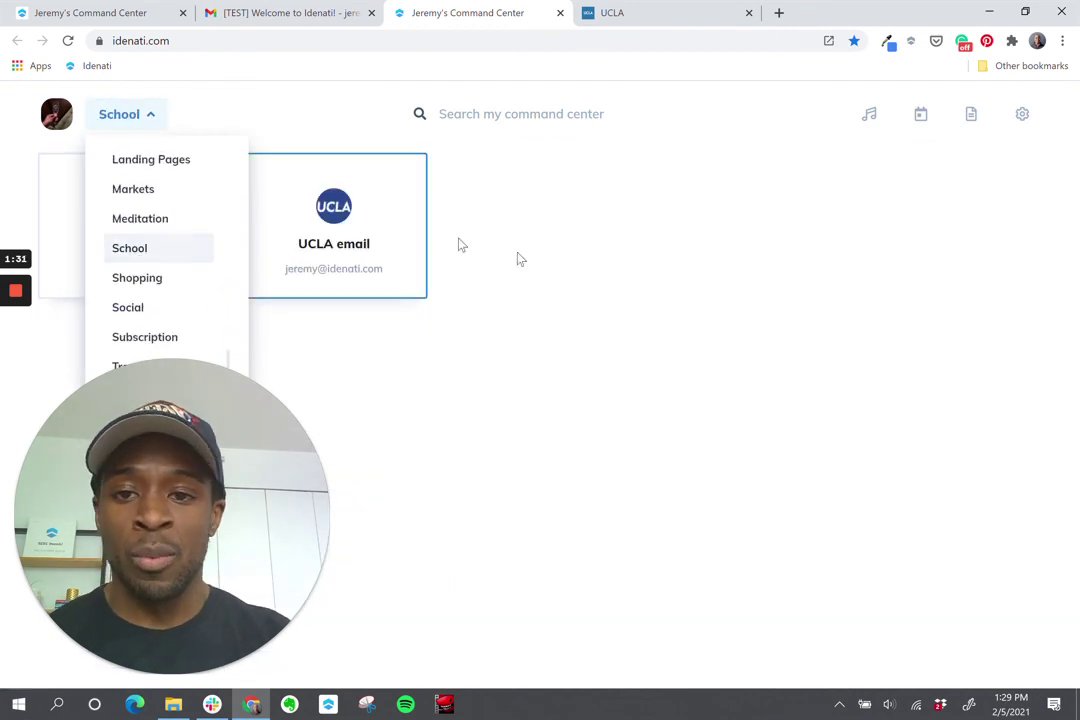
left_click(557, 268)
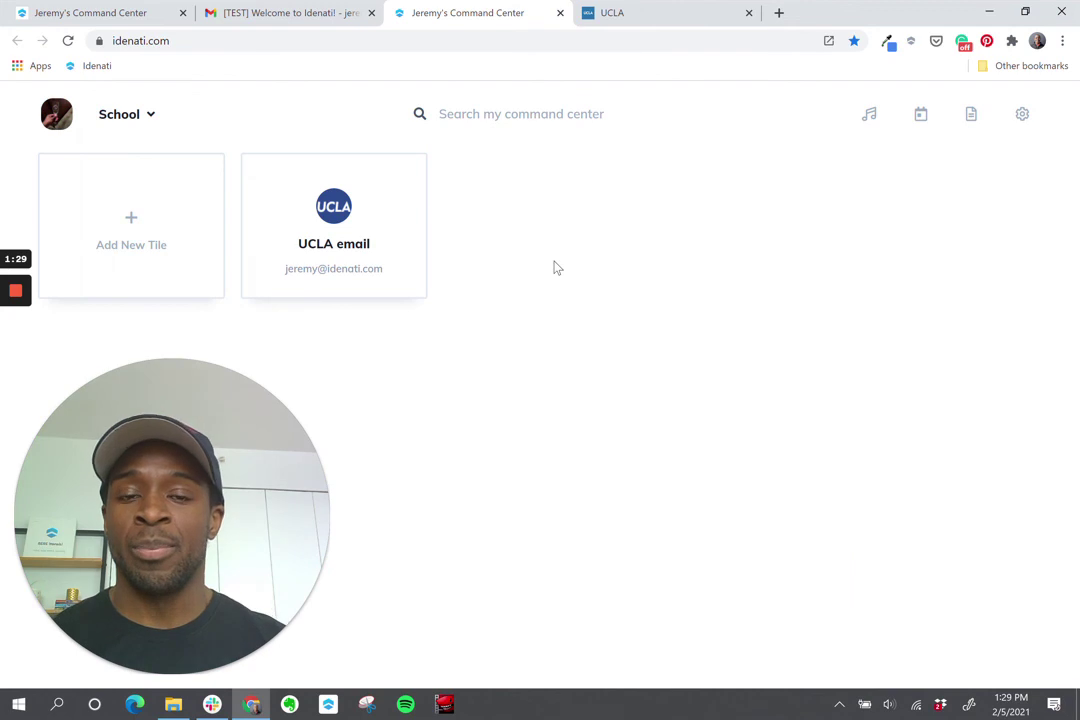